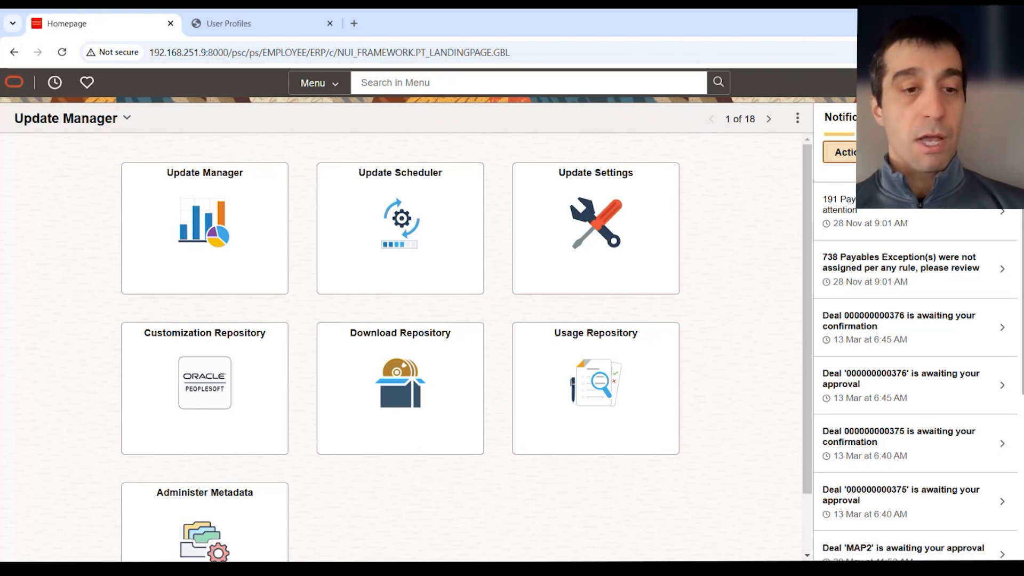
# Step: Switch to File Explorer and examine PsTestFw.exe in the PTF_86003 program folder
pyautogui.hotkey('alt', 'Tab')
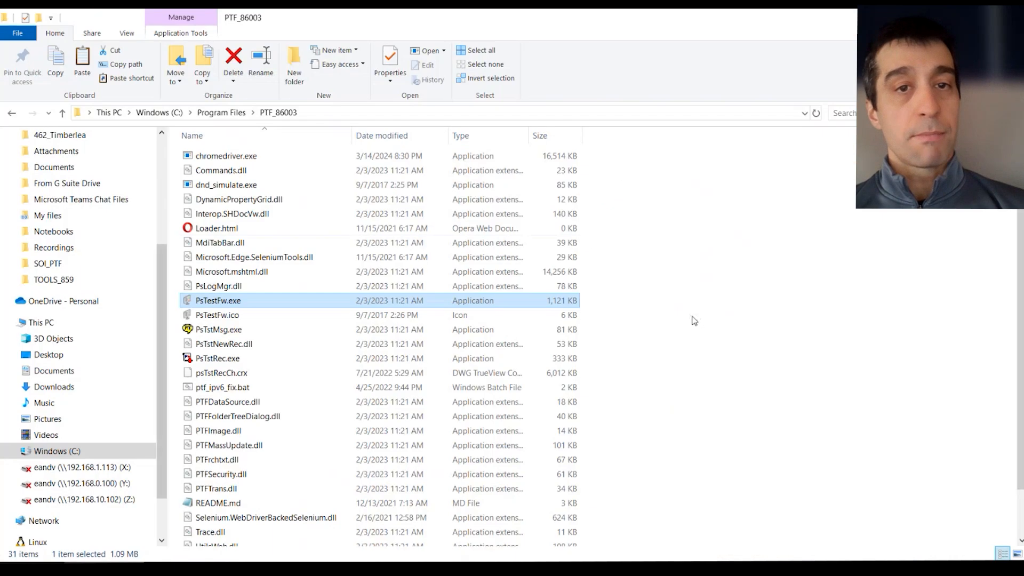
pyautogui.click(715, 270)
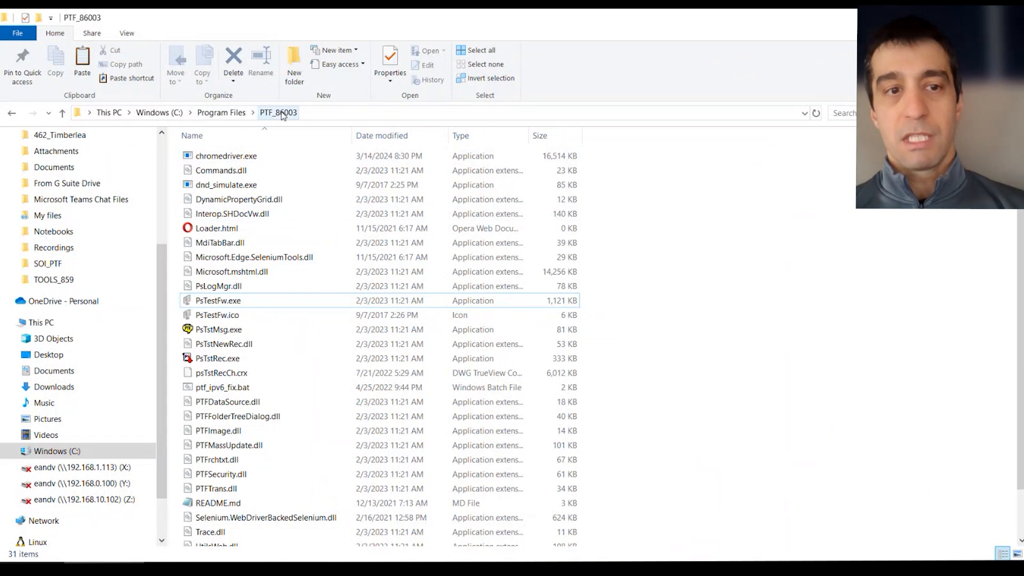
pyautogui.rightClick(233, 302)
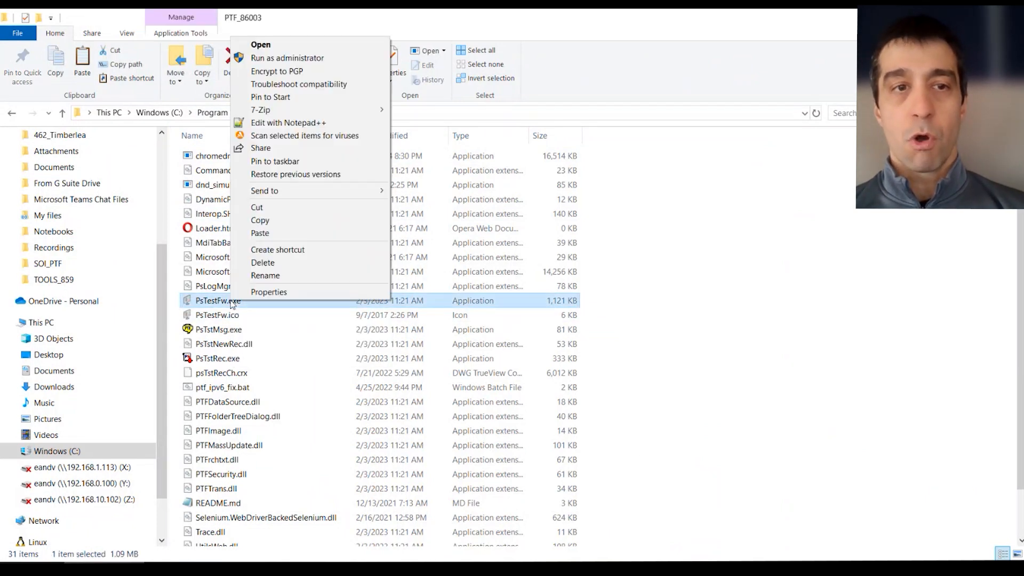
pyautogui.click(814, 265)
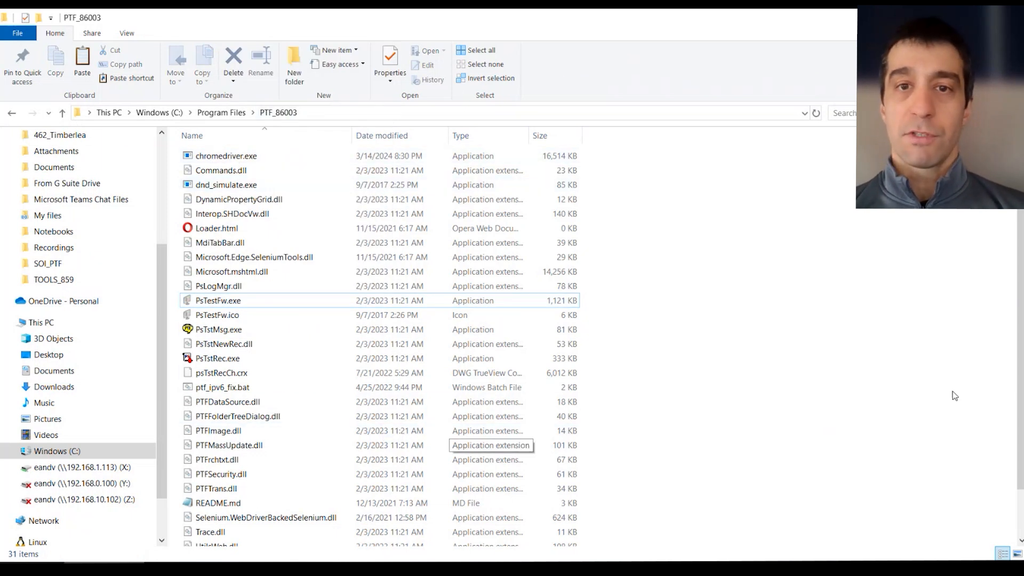
pyautogui.scroll(-1, 687, 296)
pyautogui.scroll(1, 685, 319)
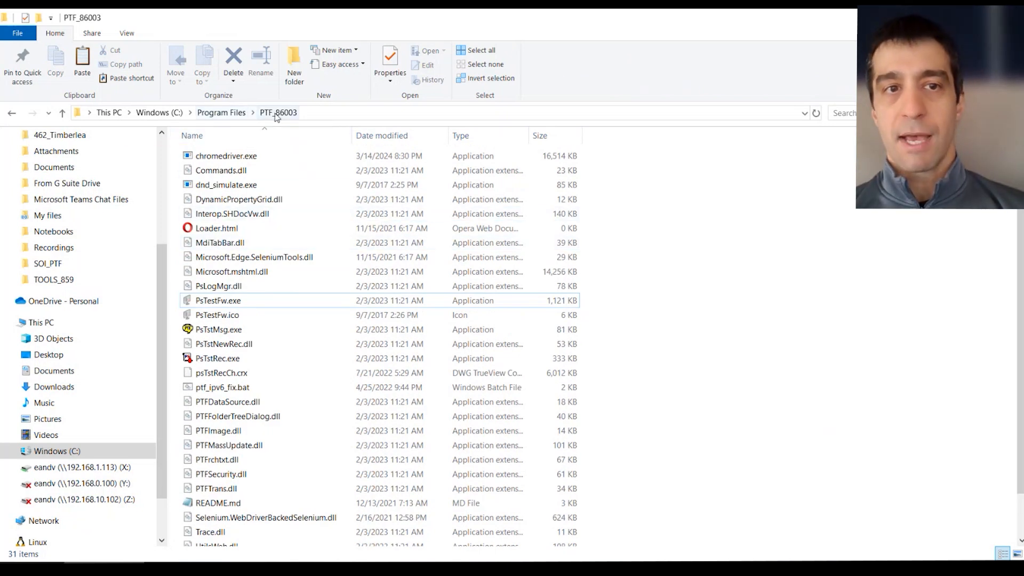
pyautogui.click(292, 303)
pyautogui.moveTo(222, 305)
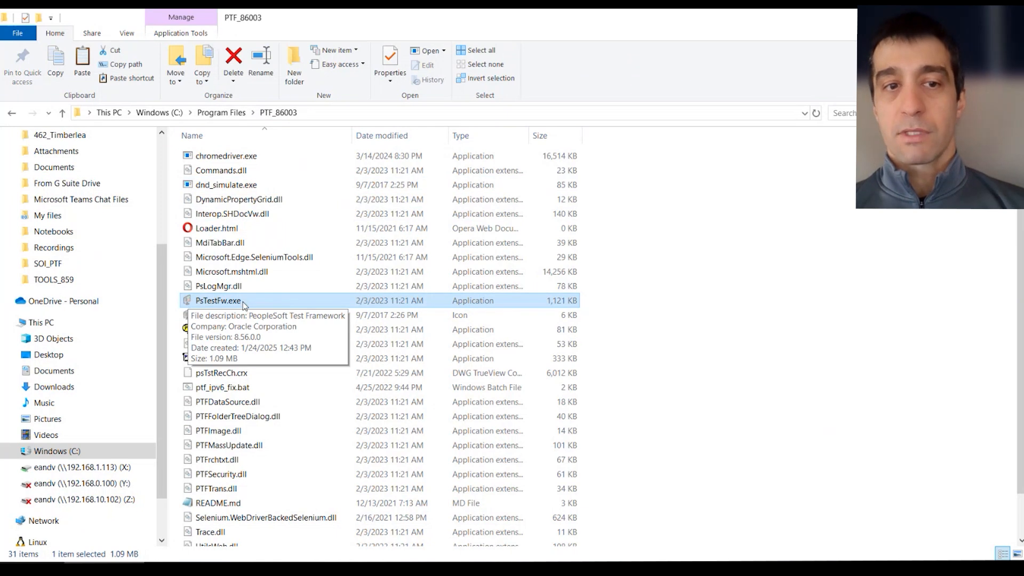
pyautogui.click(770, 261)
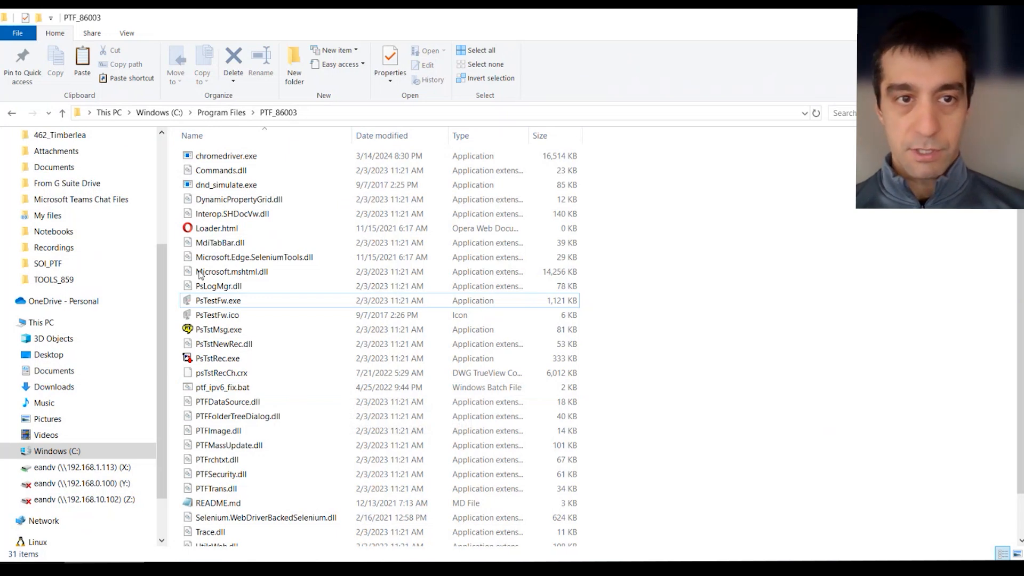
# Step: Locate chromedriver.exe in the PTF_86003 folder and look over its file details
pyautogui.click(242, 156)
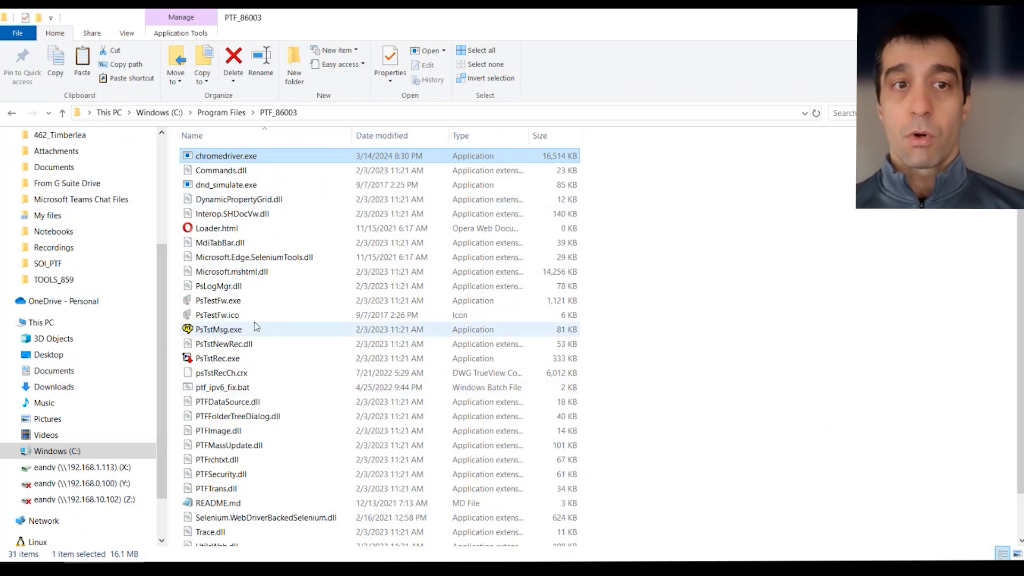
pyautogui.moveTo(255, 326)
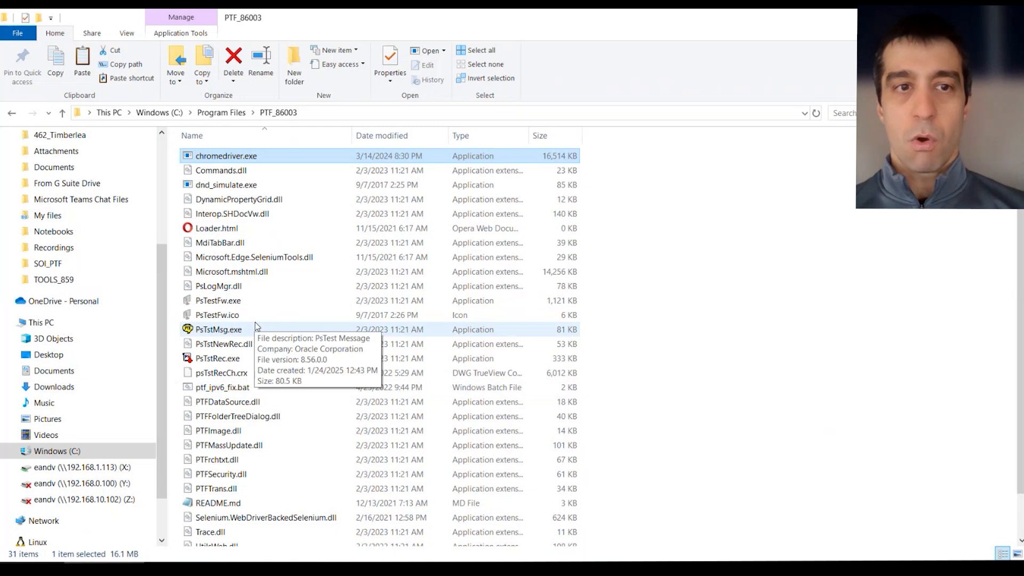
pyautogui.moveTo(304, 248)
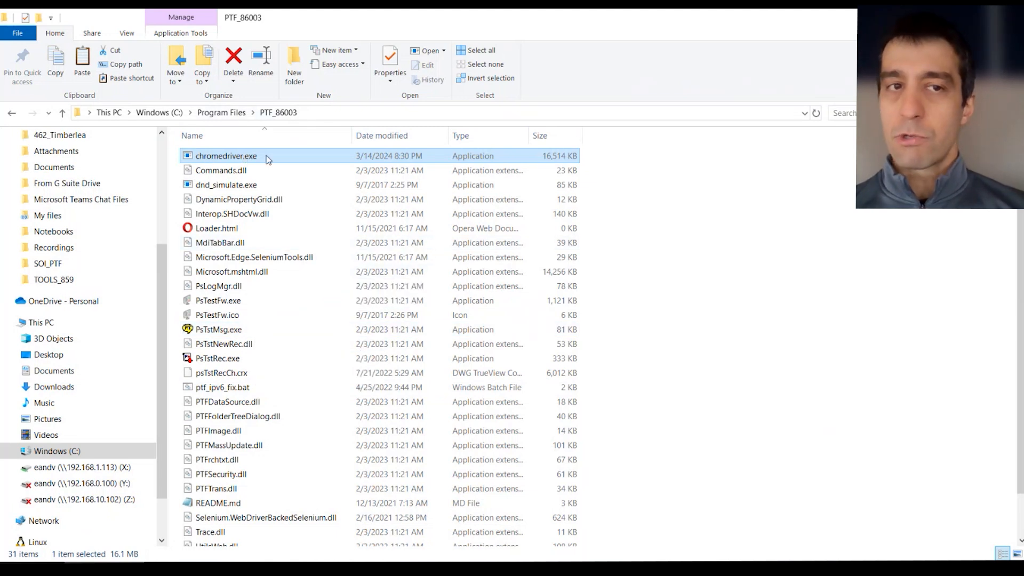
pyautogui.click(700, 497)
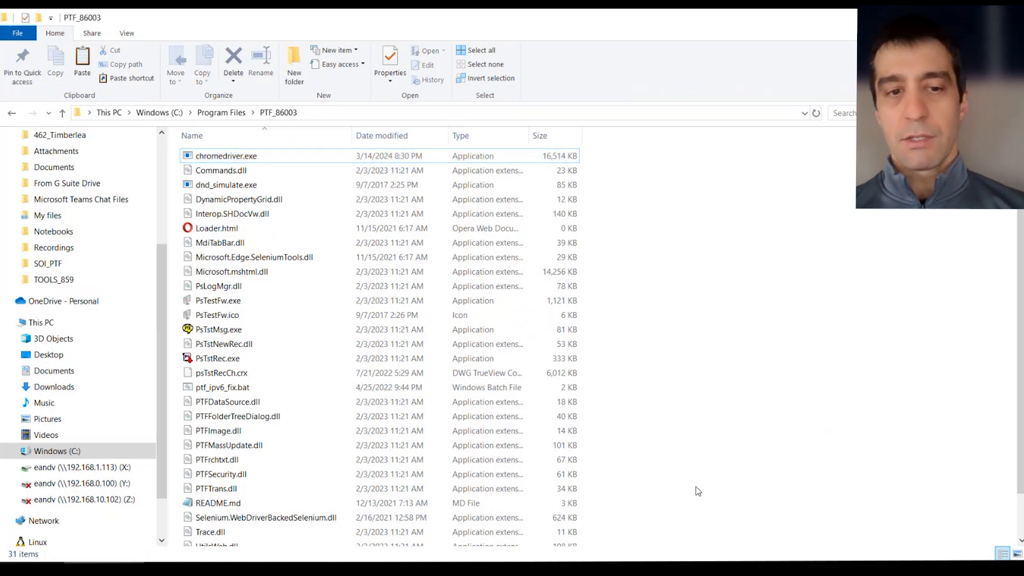
# Step: Switch to PeopleSoft Test Framework, review the browser choices in the PI50 runtime options without saving, and narrow the test tree pane
pyautogui.click(104, 569)
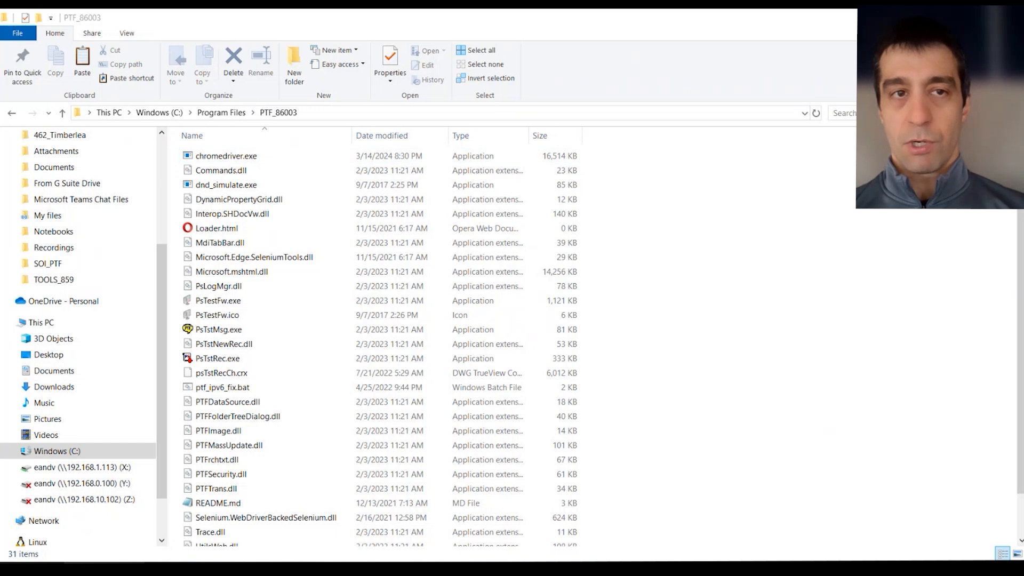
pyautogui.click(47, 34)
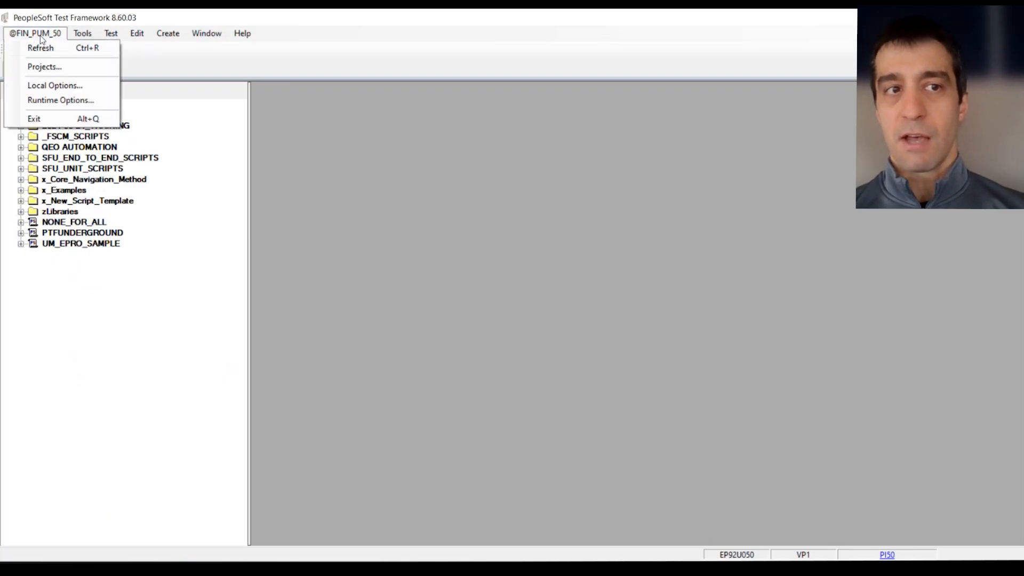
pyautogui.click(77, 105)
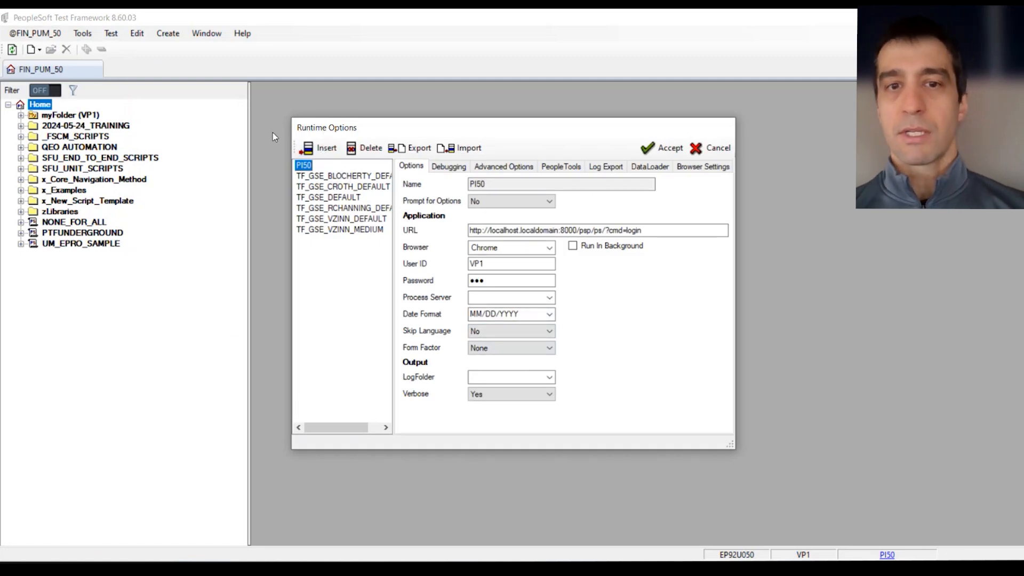
pyautogui.click(549, 247)
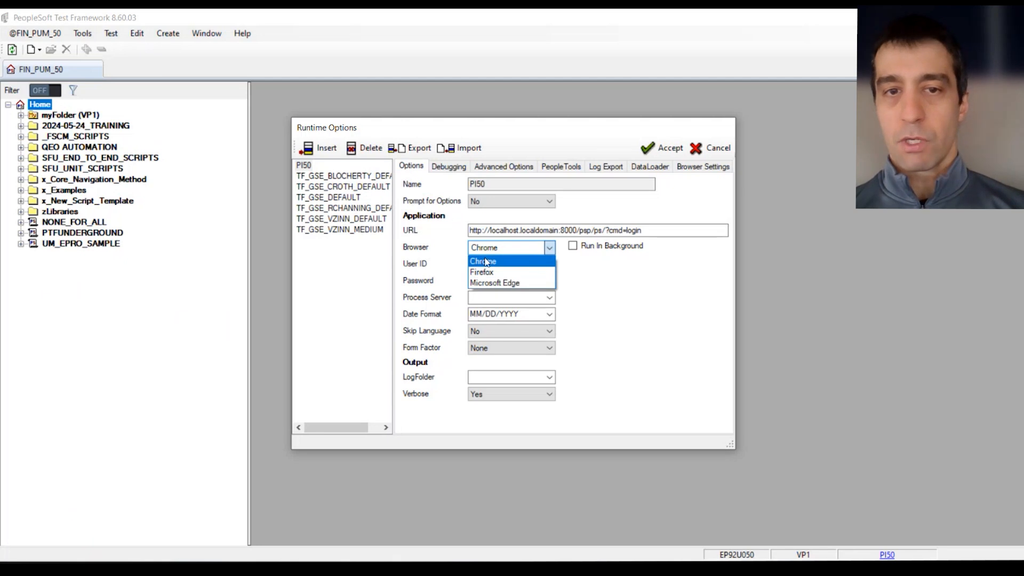
pyautogui.click(485, 262)
pyautogui.click(712, 147)
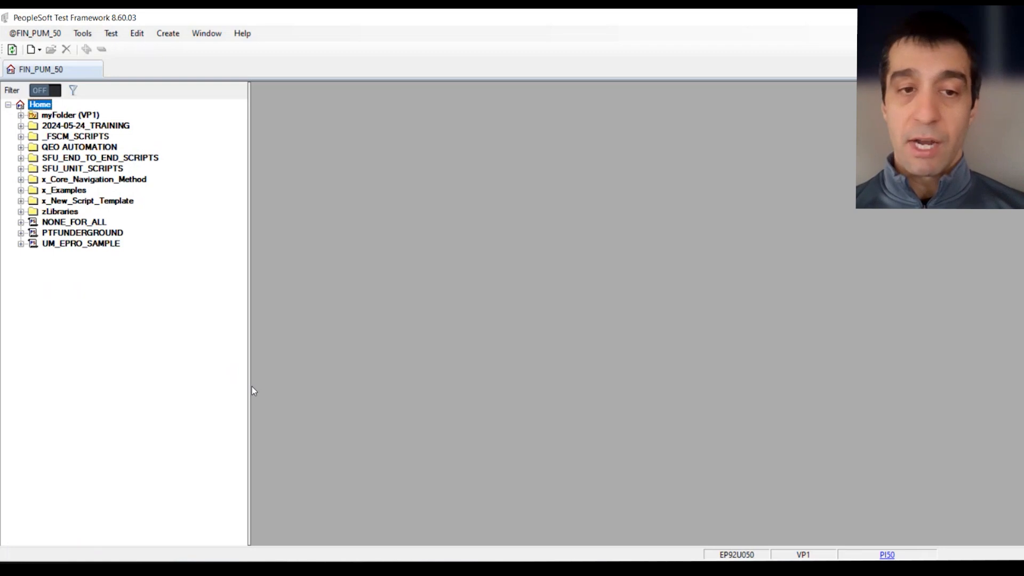
pyautogui.moveTo(249, 379); pyautogui.dragTo(211, 382)
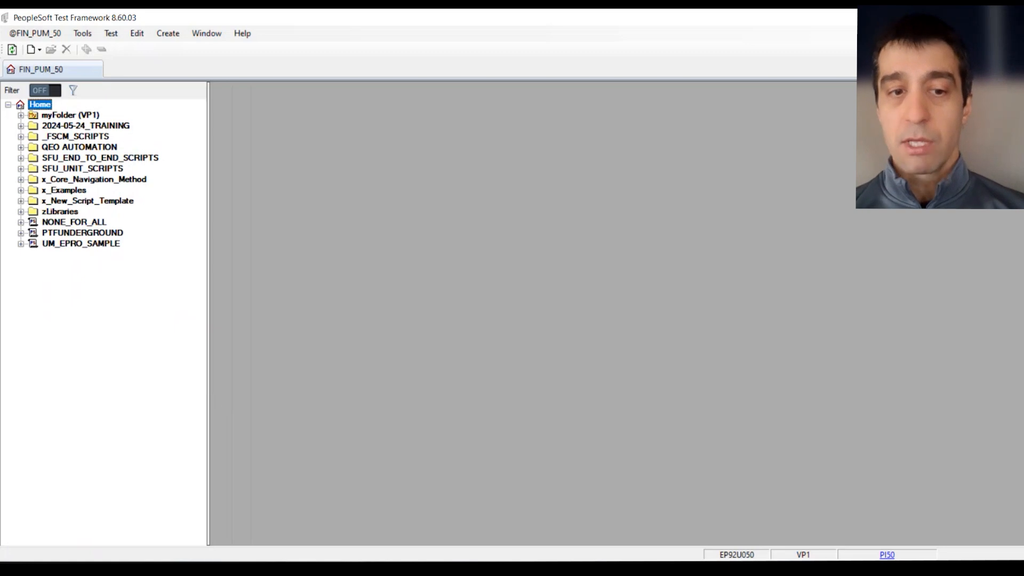
# Step: Switch to Google Chrome and open the About Google Chrome page to check the installed browser version
pyautogui.click(246, 568)
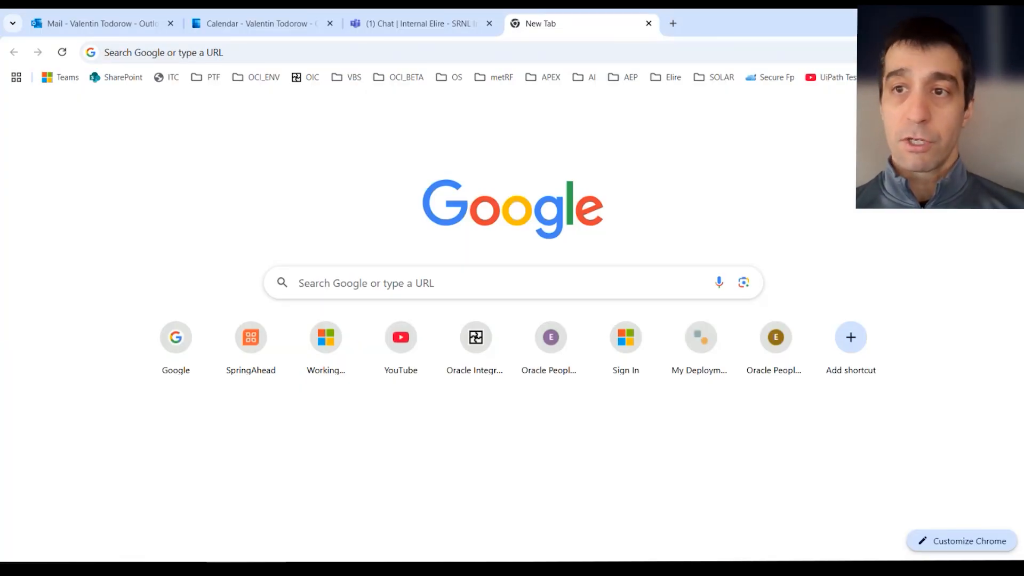
pyautogui.click(1012, 52)
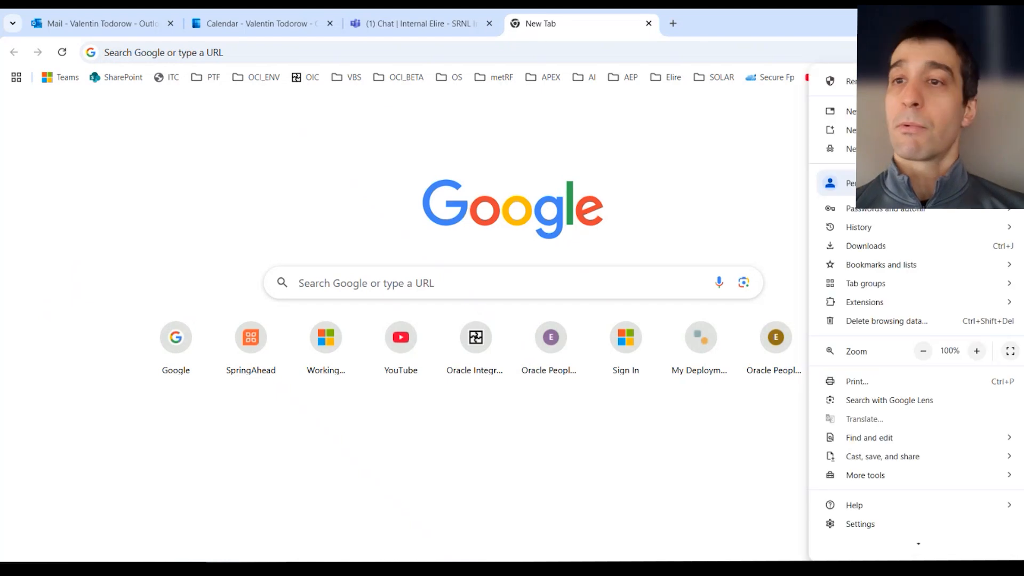
pyautogui.scroll(-2, 906, 425)
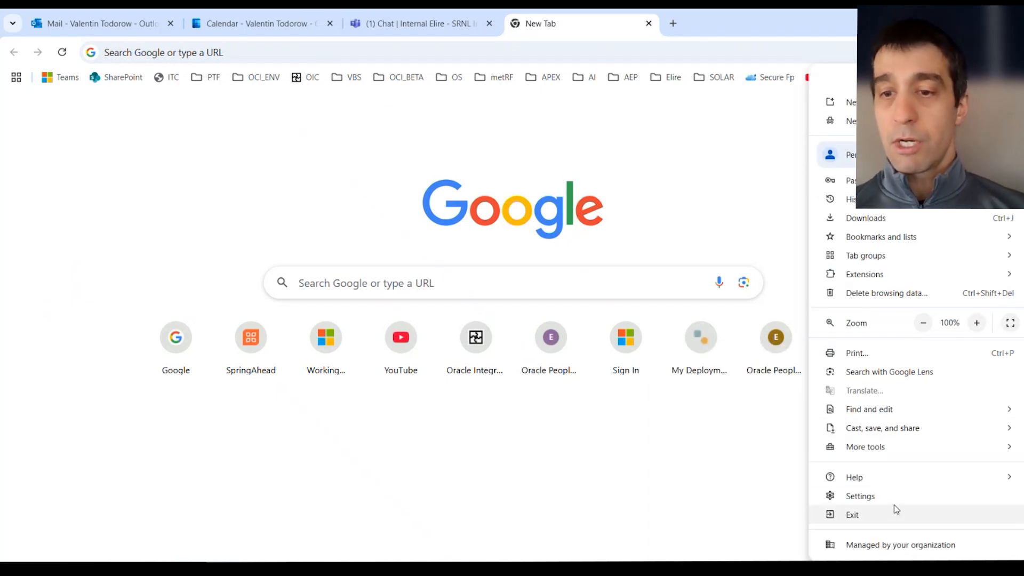
pyautogui.scroll(1, 916, 324)
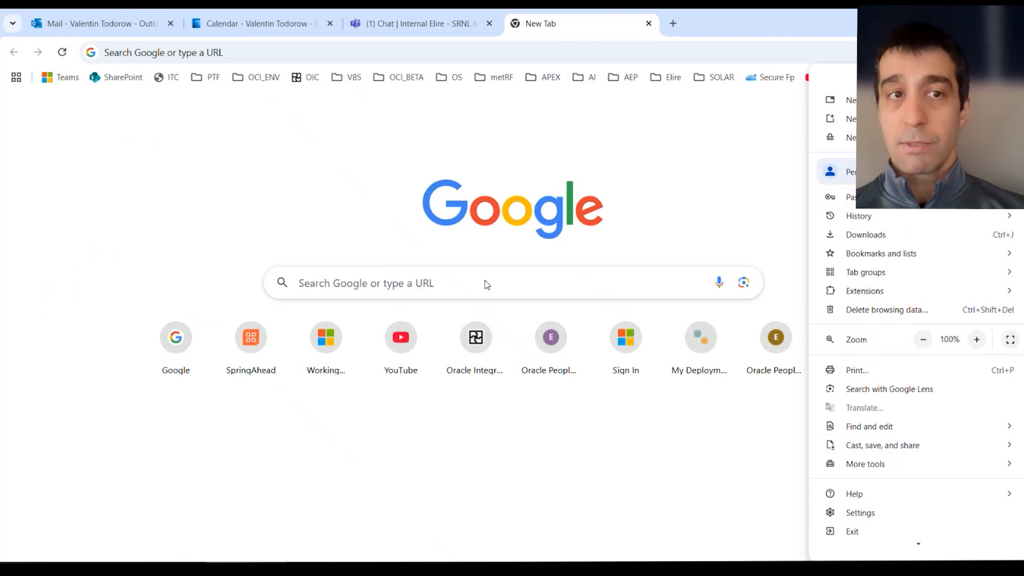
pyautogui.moveTo(885, 485)
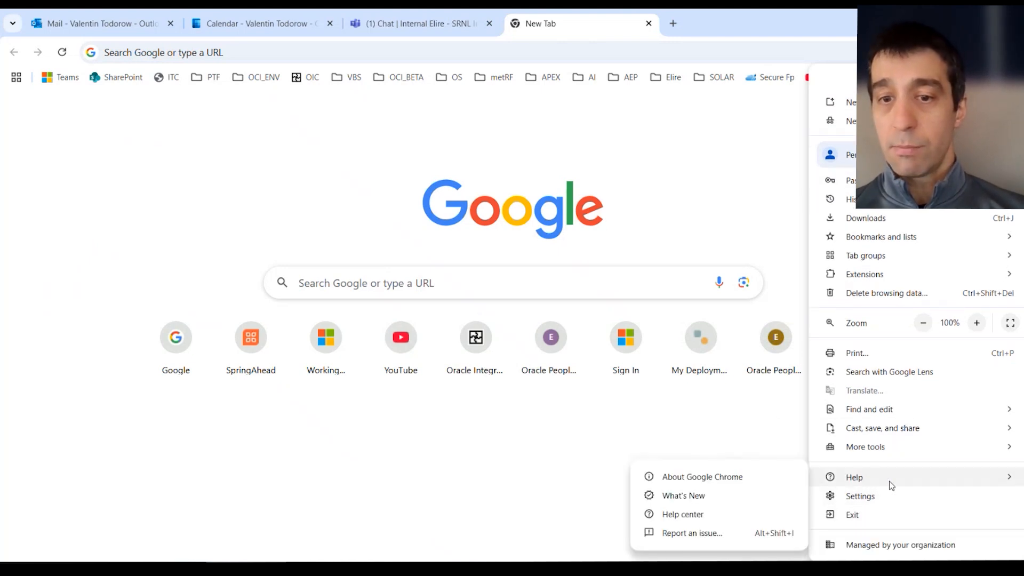
pyautogui.click(721, 483)
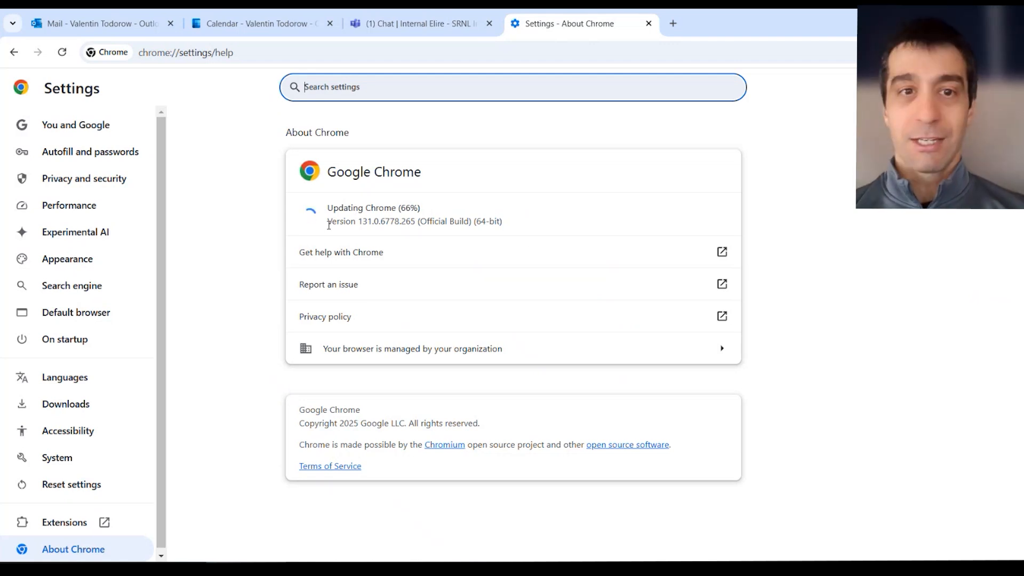
pyautogui.click(866, 223)
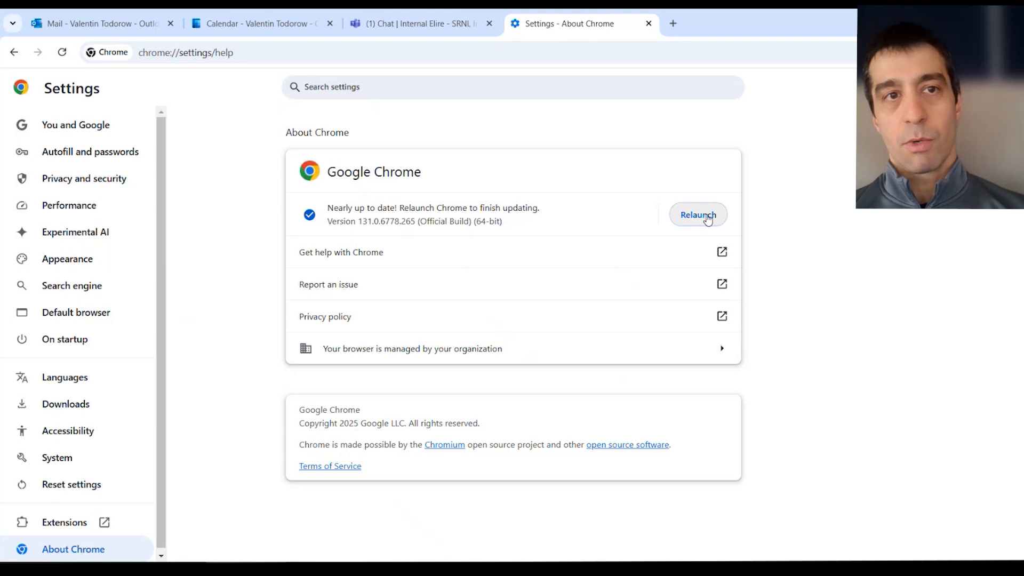
# Step: Relaunch Chrome to finish its update, and bring up the restored Chrome settings and User Profiles pages
pyautogui.click(708, 220)
pyautogui.click(587, 142)
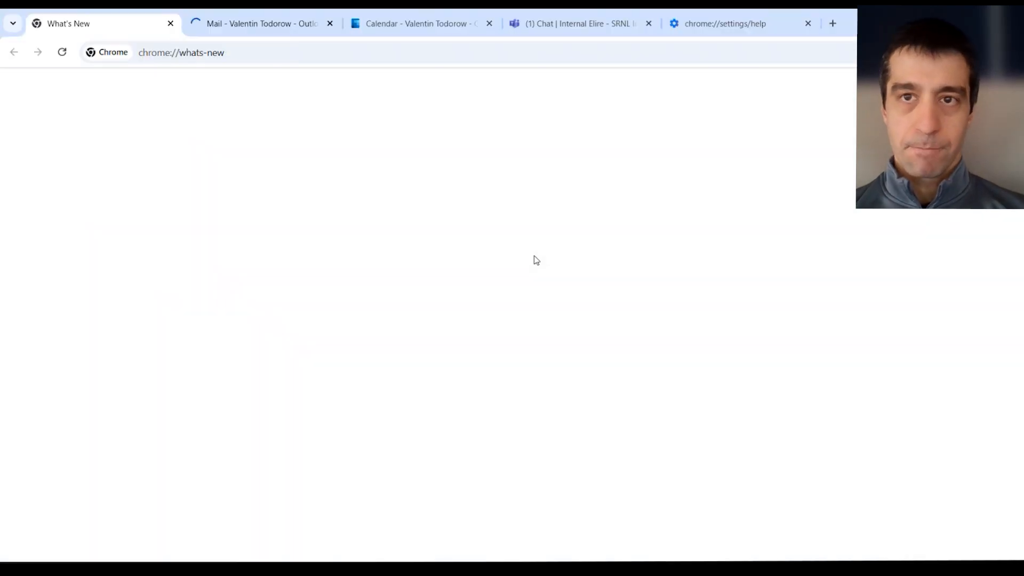
pyautogui.click(738, 23)
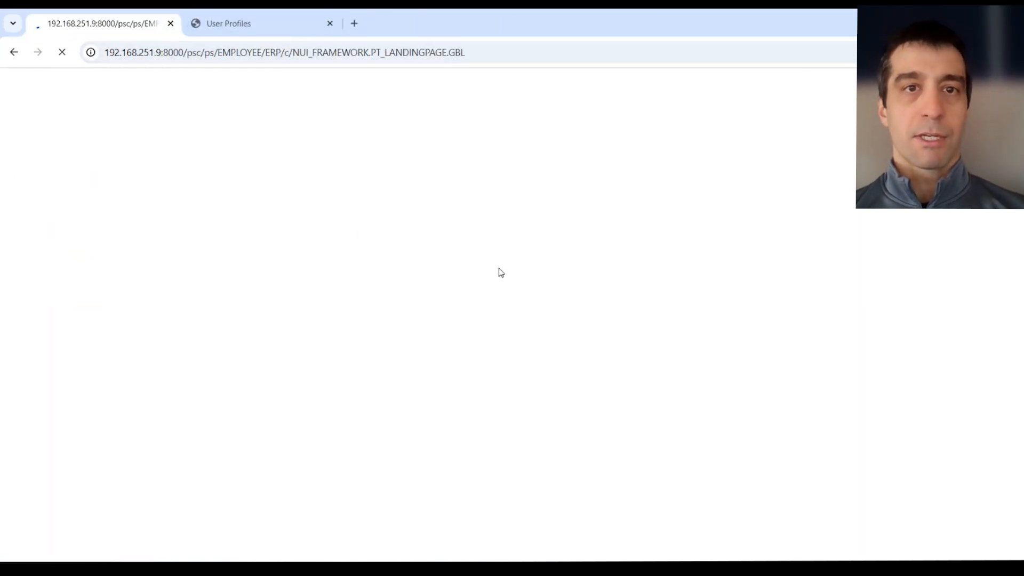
pyautogui.click(277, 22)
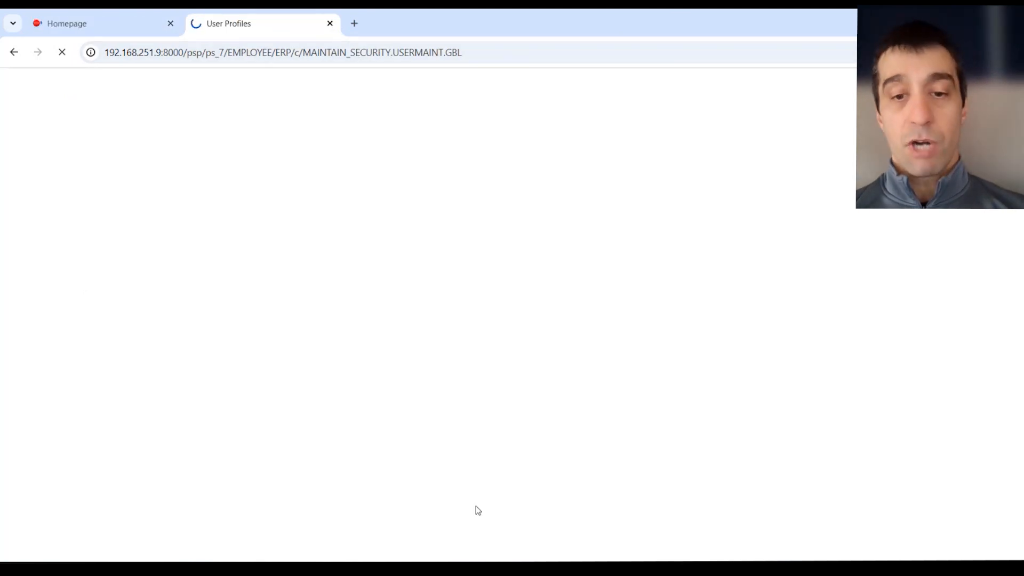
# Step: Switch to File Explorer, run chromedriver.exe from PTF_86003 to check the ChromeDriver version, and close its console window
pyautogui.click(104, 568)
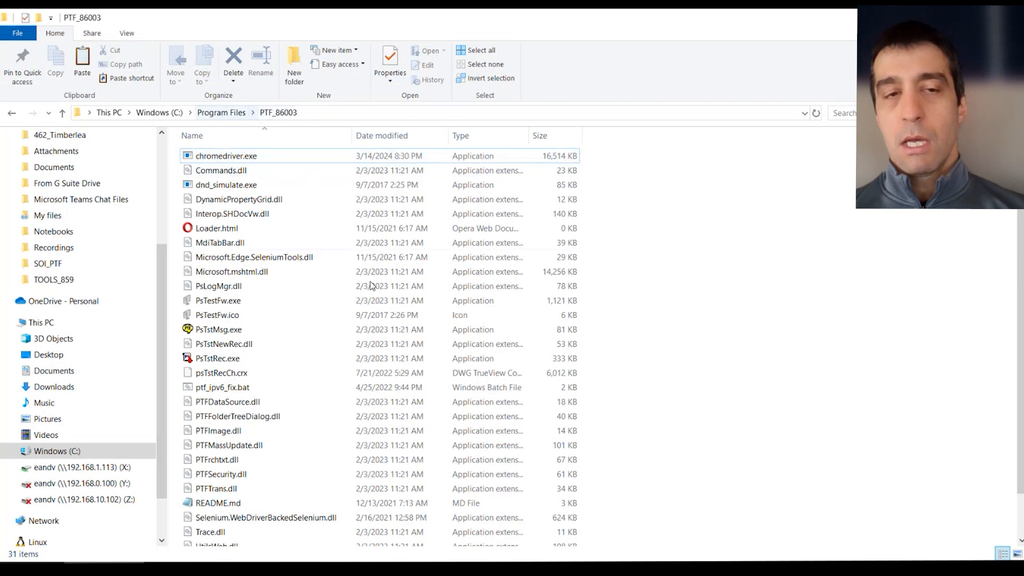
pyautogui.doubleClick(251, 156)
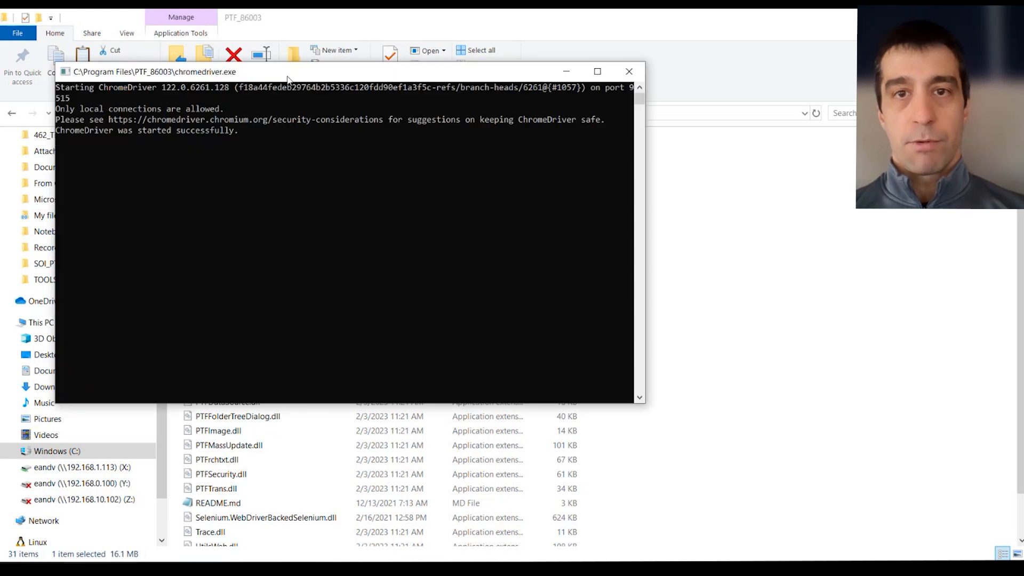
pyautogui.moveTo(289, 79); pyautogui.dragTo(450, 114)
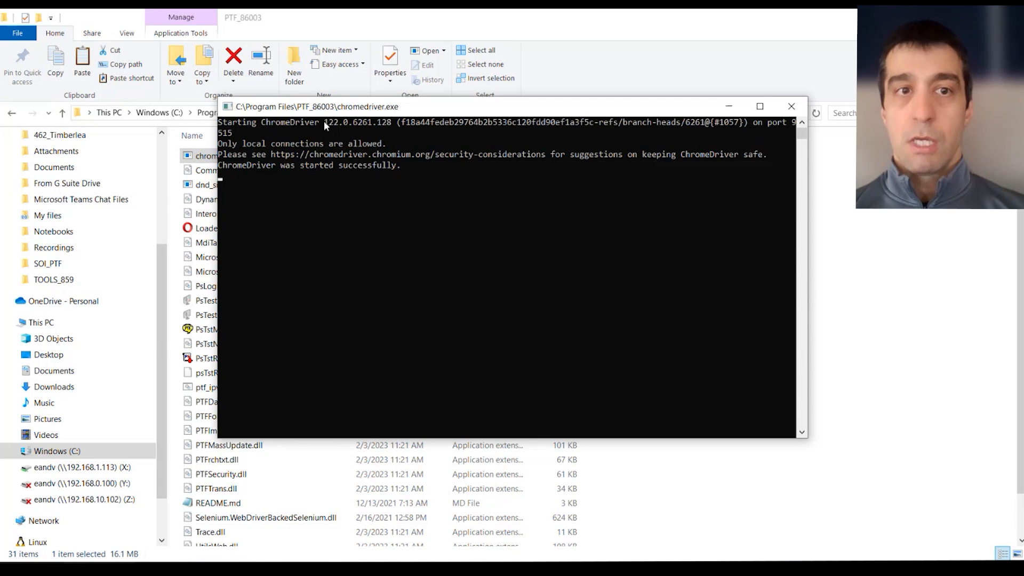
pyautogui.moveTo(324, 121); pyautogui.dragTo(396, 121)
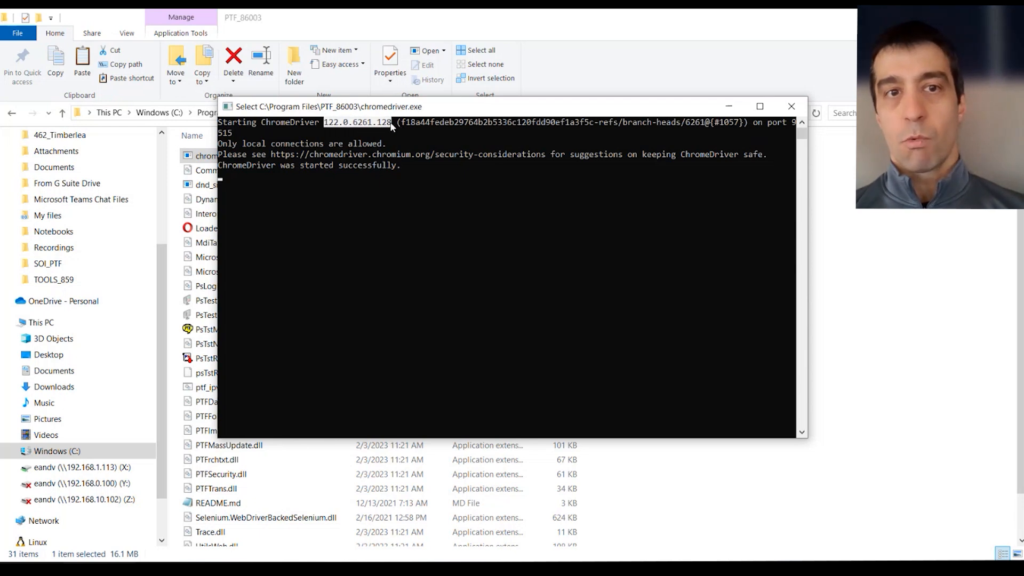
pyautogui.click(791, 107)
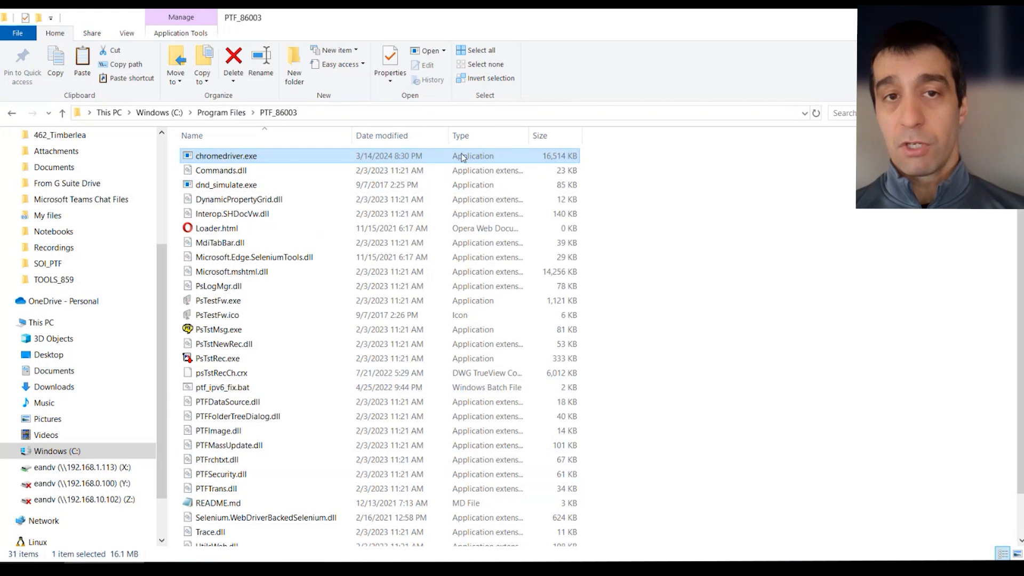
pyautogui.moveTo(767, 198); pyautogui.dragTo(783, 345)
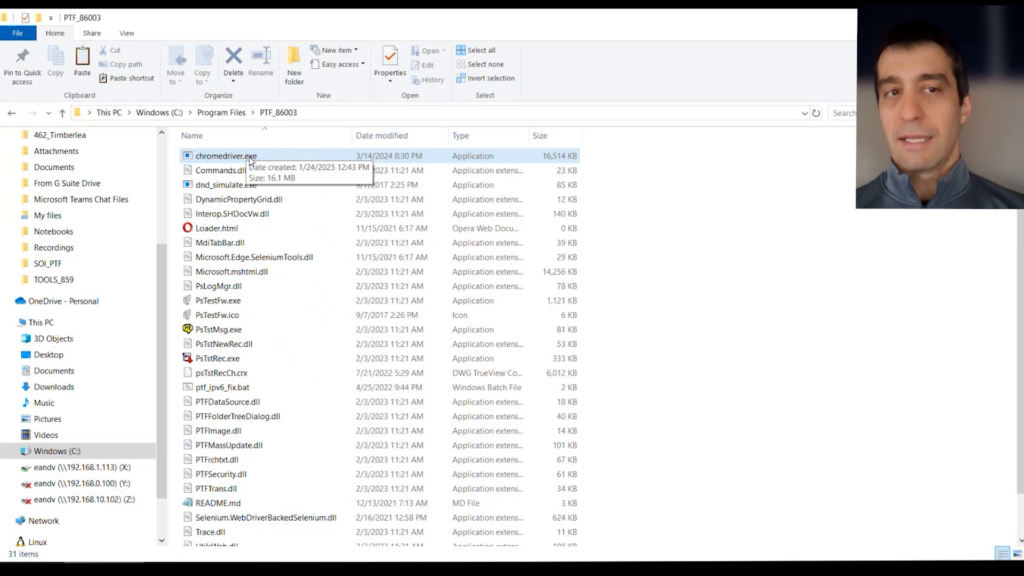
pyautogui.click(275, 160)
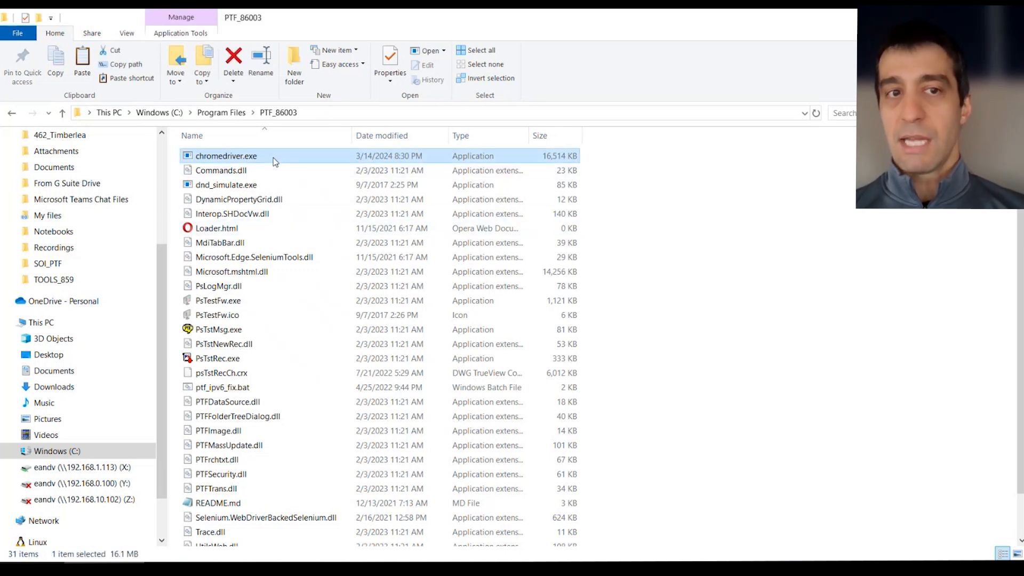
pyautogui.click(692, 354)
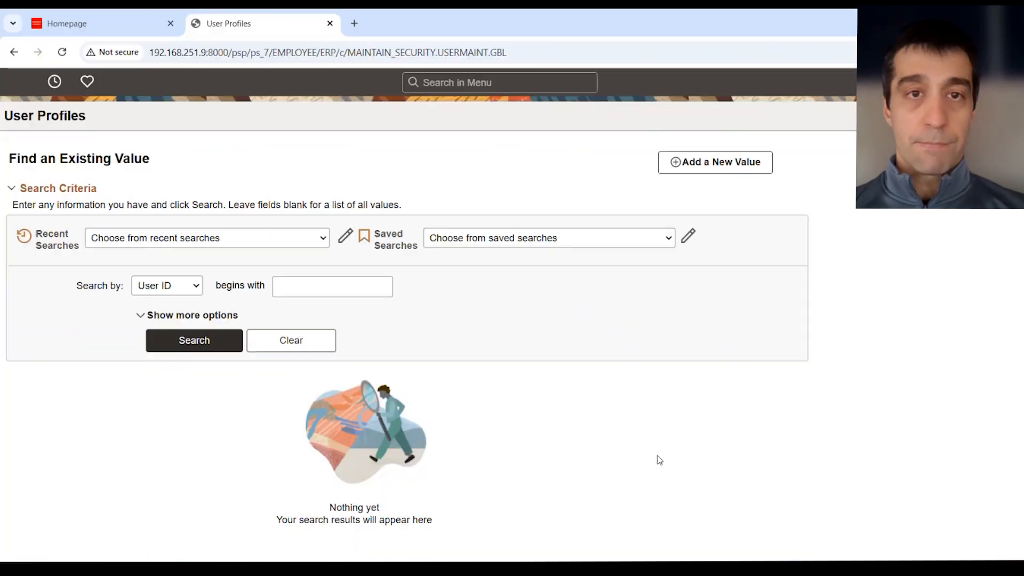
# Step: In a new browser tab, search Google for "chrome driver git" and open the Chrome for Testing availability page
pyautogui.hotkey('ctrl', 't')
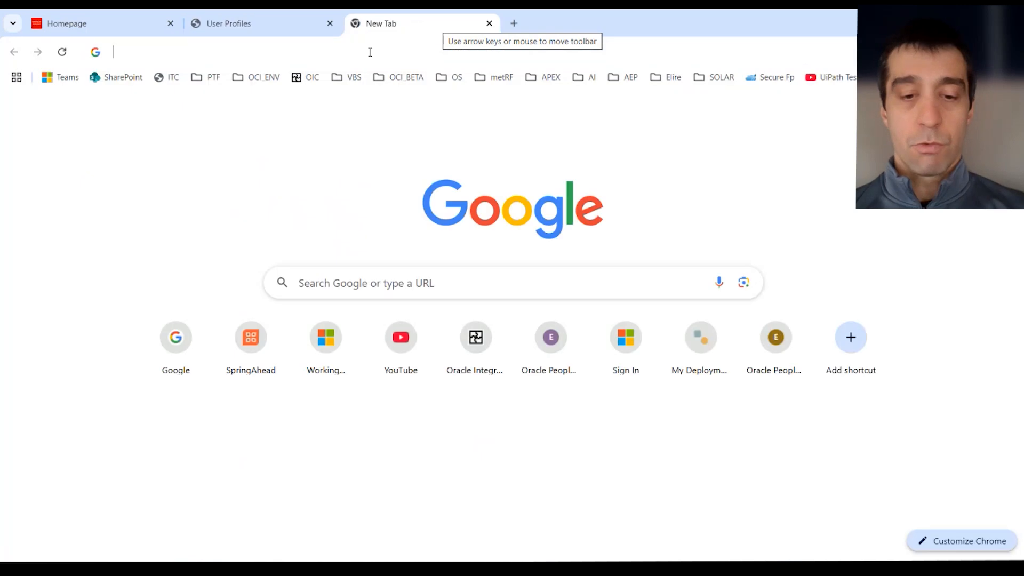
pyautogui.click(367, 50)
pyautogui.write('google.com')
pyautogui.press('Return')
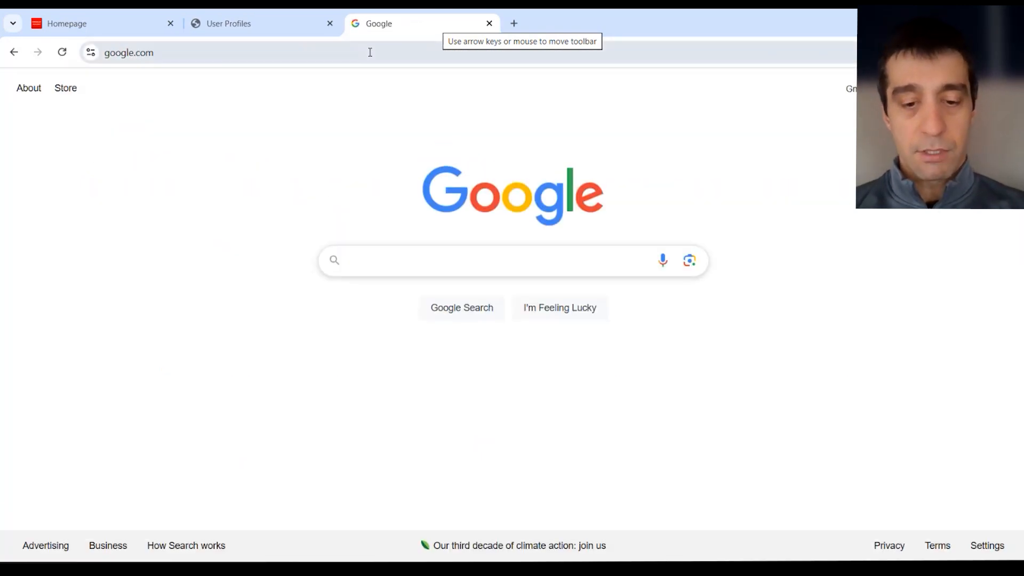
pyautogui.write('chrome d')
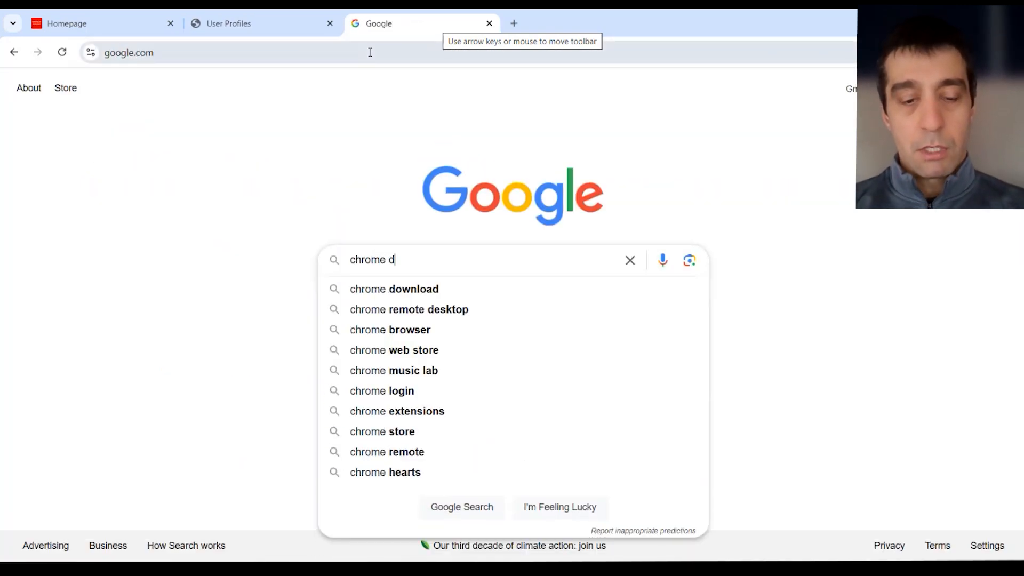
pyautogui.write('river git')
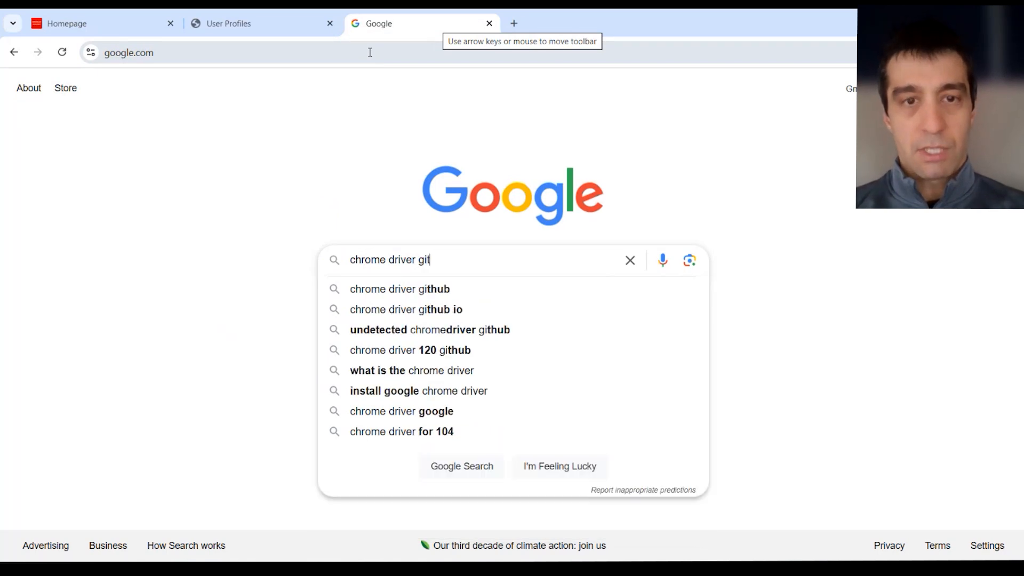
pyautogui.press('Return')
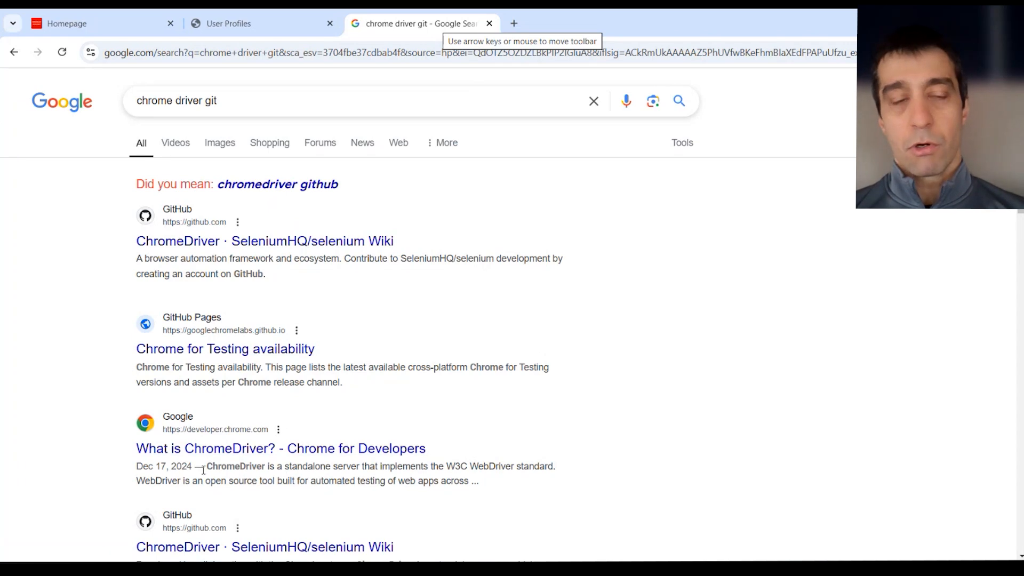
pyautogui.click(281, 358)
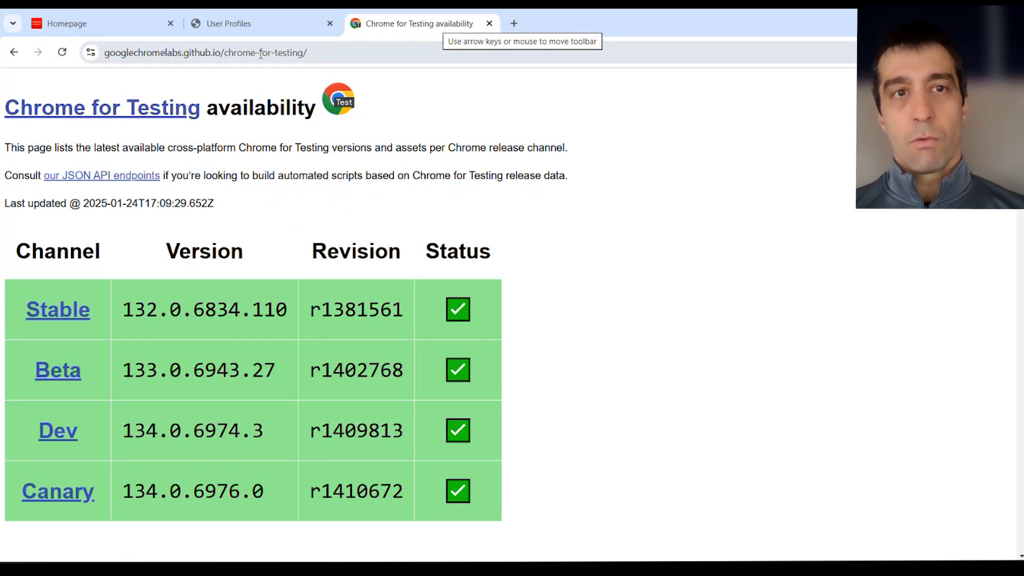
# Step: Review the page address and the Stable channel's version 132.0.6834.110, and go to the Stable download list
pyautogui.moveTo(315, 55); pyautogui.dragTo(102, 53)
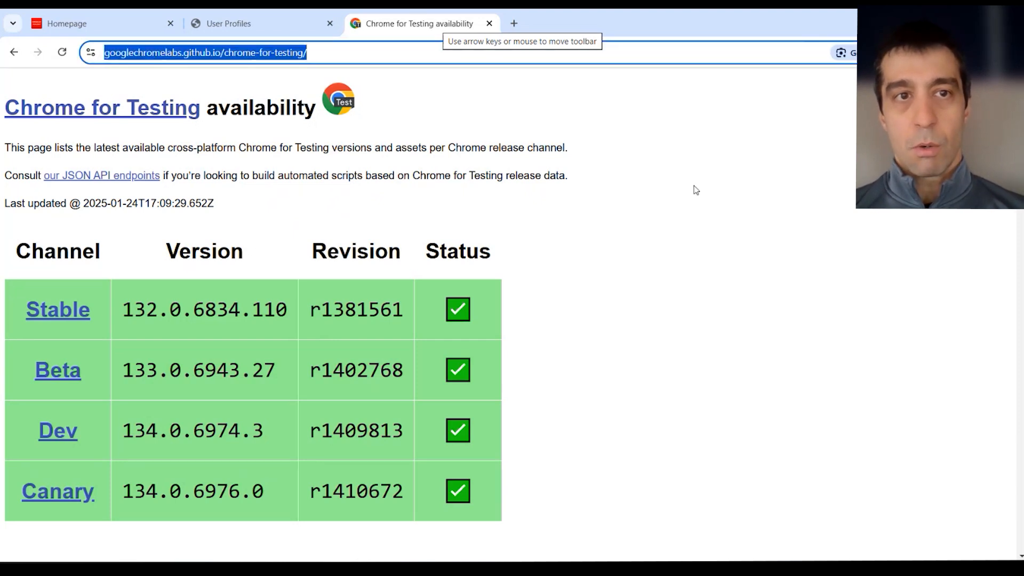
pyautogui.click(727, 175)
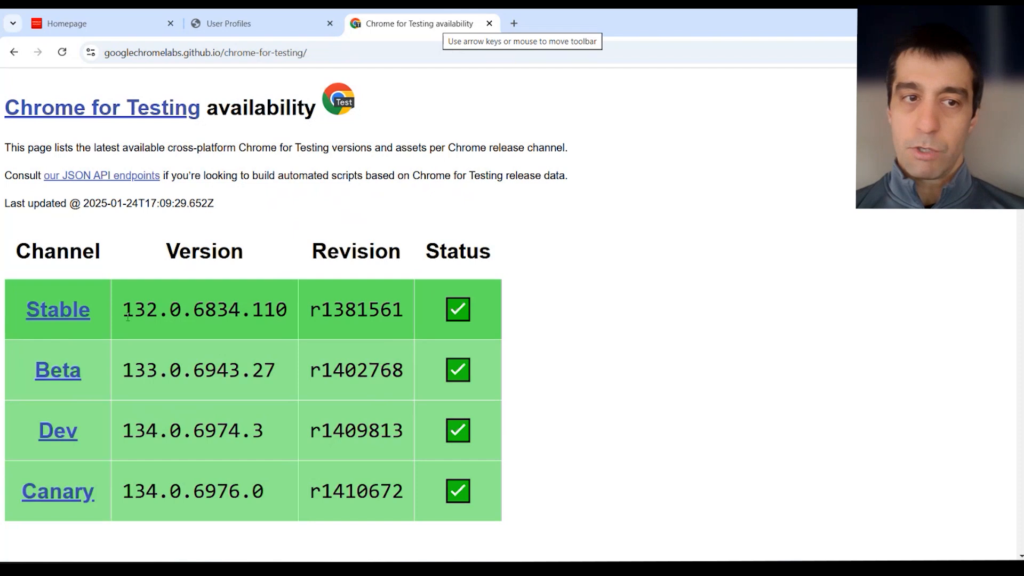
pyautogui.moveTo(128, 308); pyautogui.dragTo(288, 309)
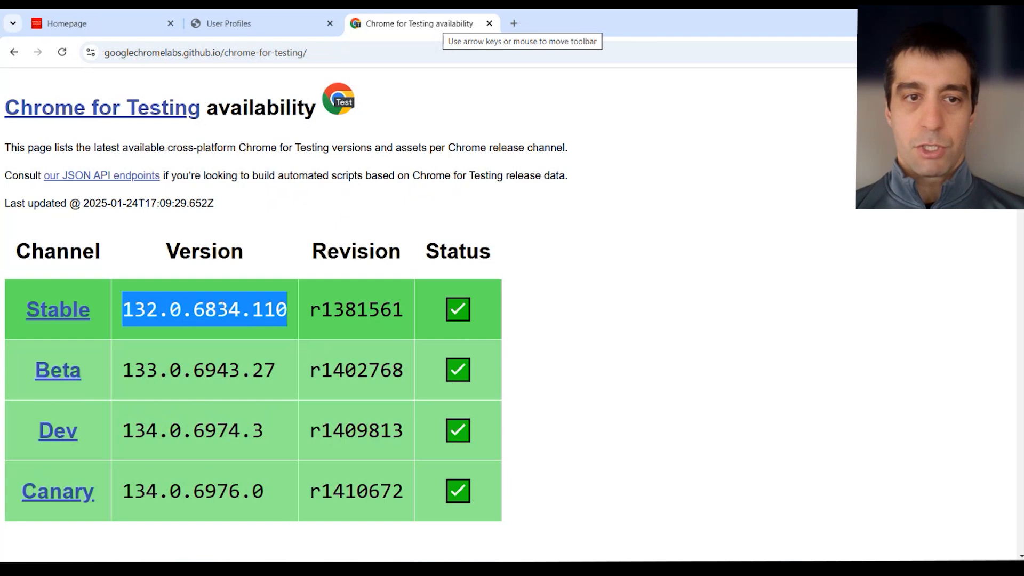
pyautogui.keyDown('shift'); pyautogui.click(22, 298); pyautogui.keyUp('shift')
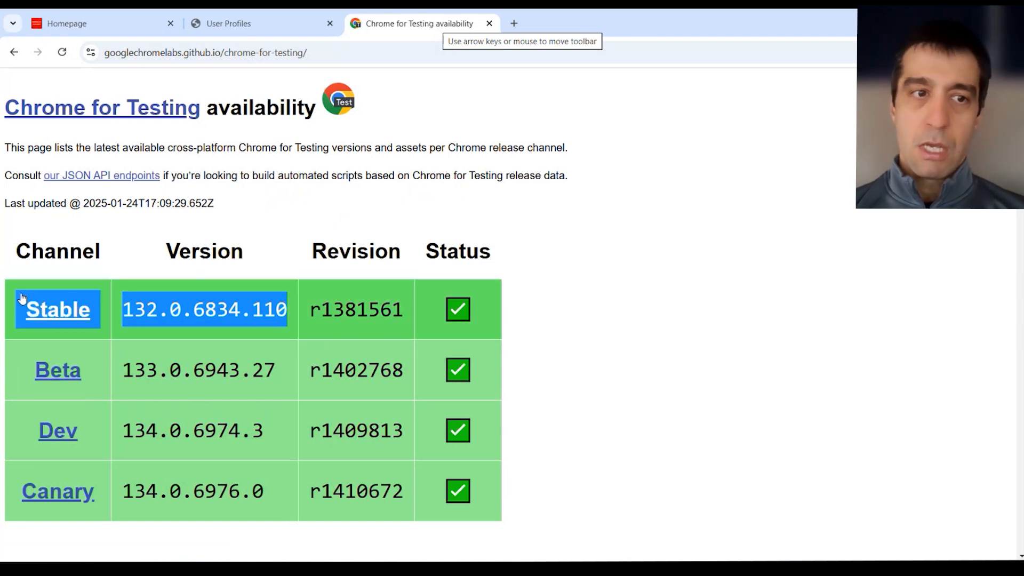
pyautogui.click(53, 312)
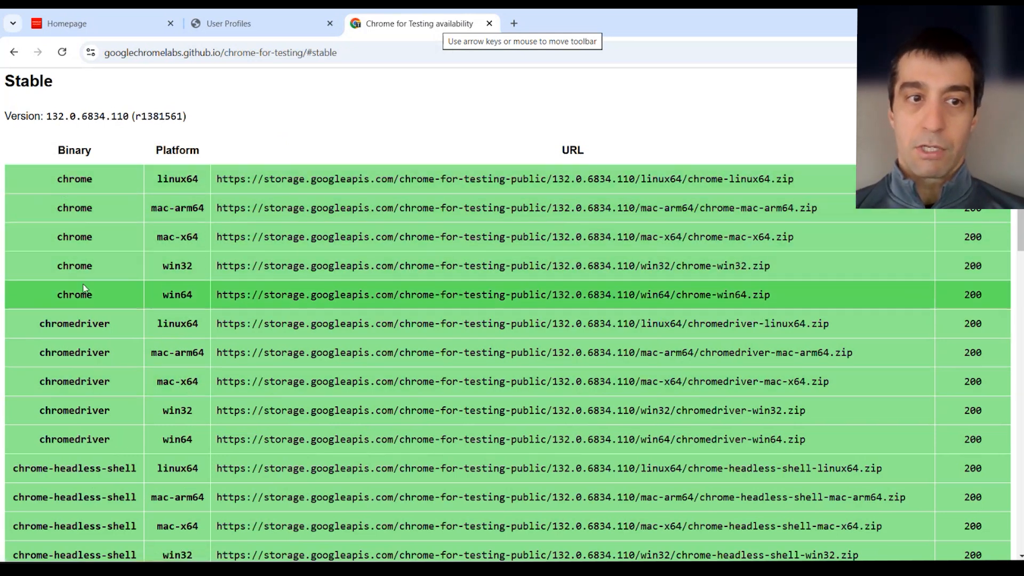
pyautogui.scroll(-2, 83, 315)
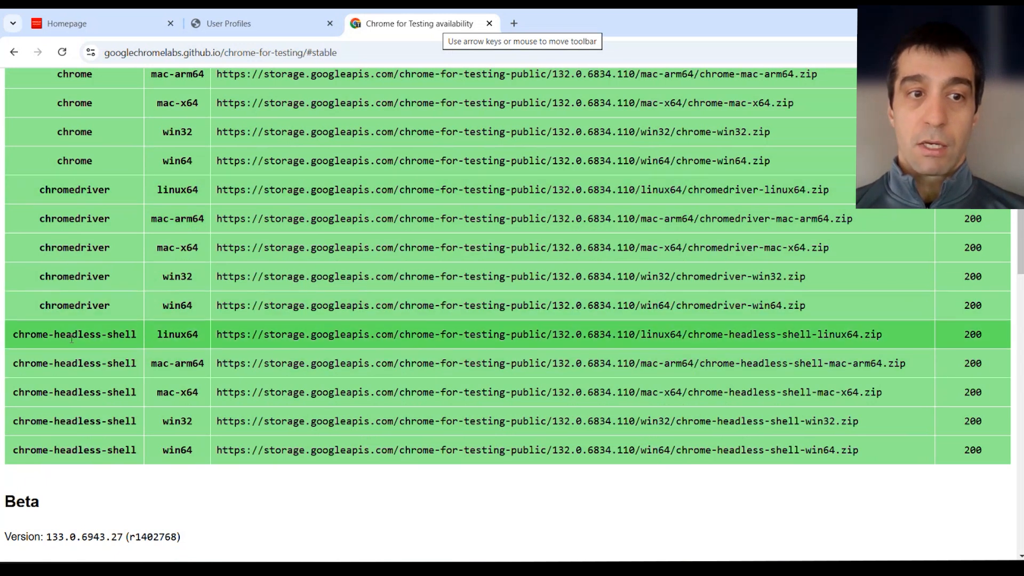
pyautogui.scroll(2, 81, 383)
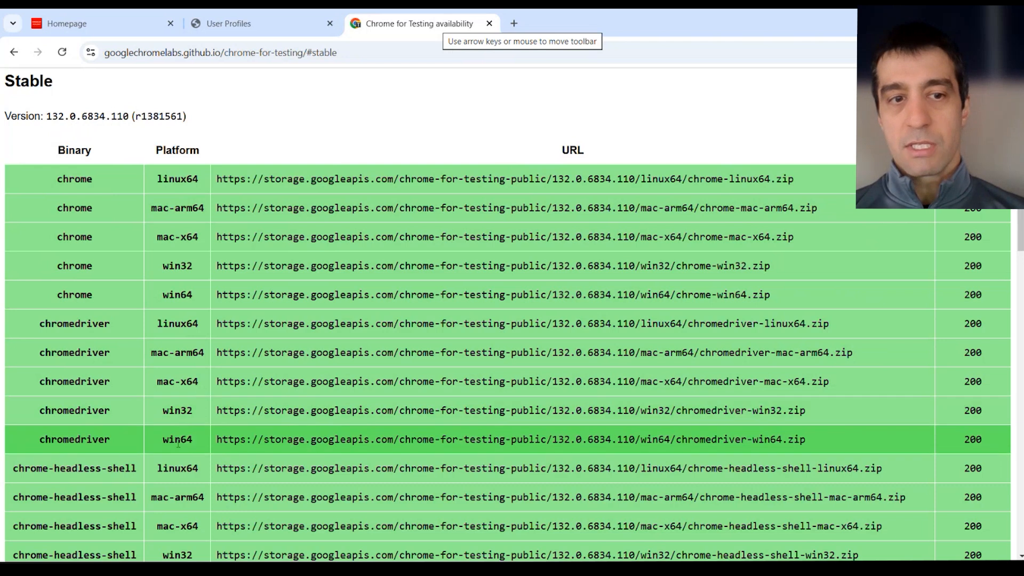
# Step: Find the chromedriver entry for win64 in the Stable list and download chromedriver-win64.zip from its URL
pyautogui.moveTo(163, 439); pyautogui.dragTo(194, 438)
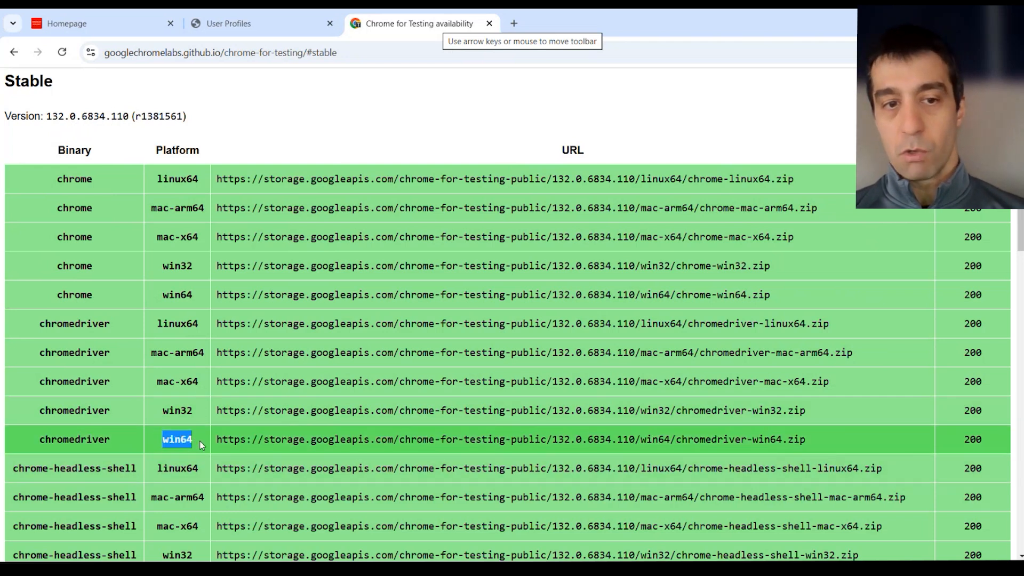
pyautogui.moveTo(38, 444); pyautogui.dragTo(118, 445)
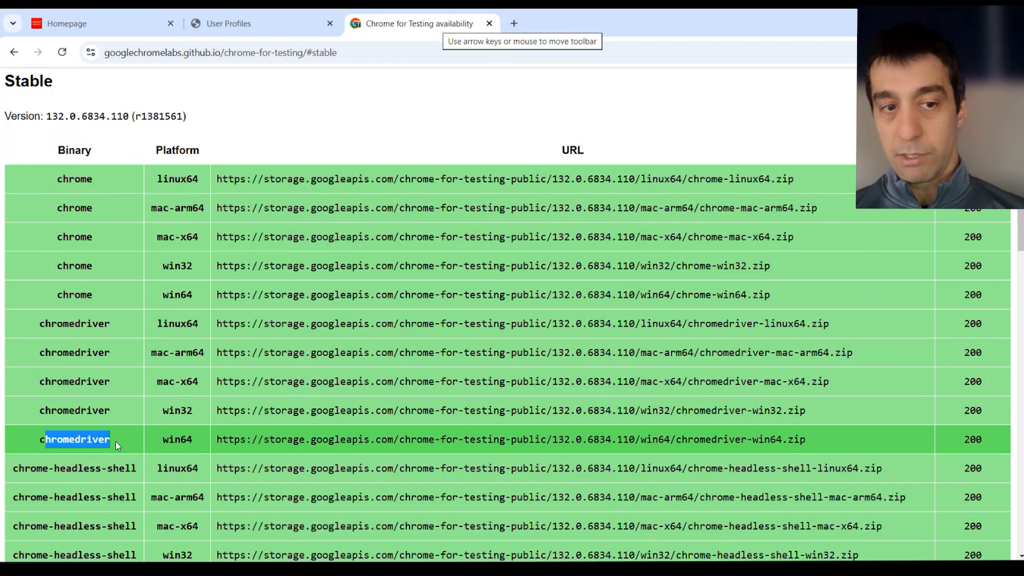
pyautogui.moveTo(57, 294); pyautogui.dragTo(94, 294)
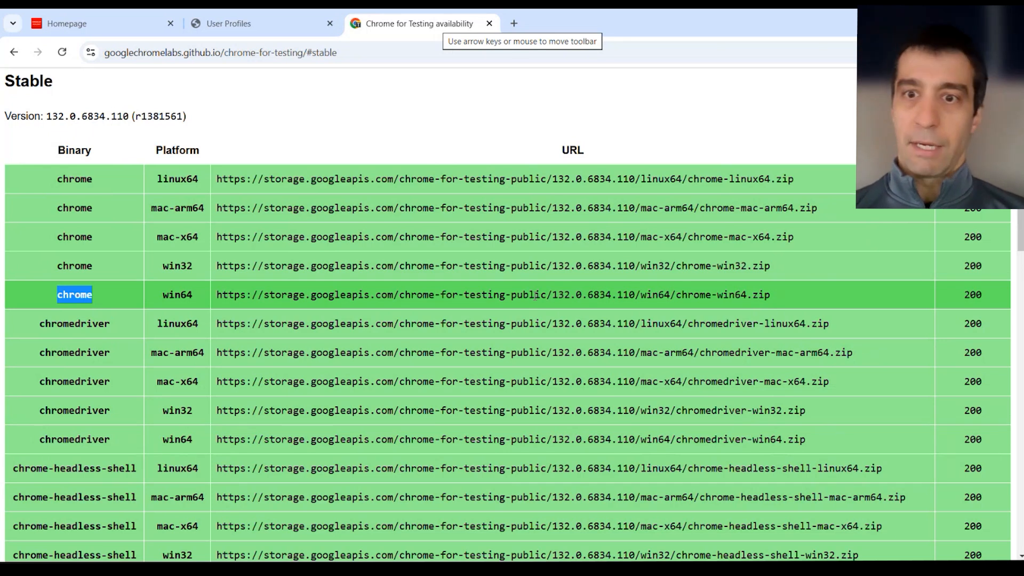
pyautogui.click(40, 442)
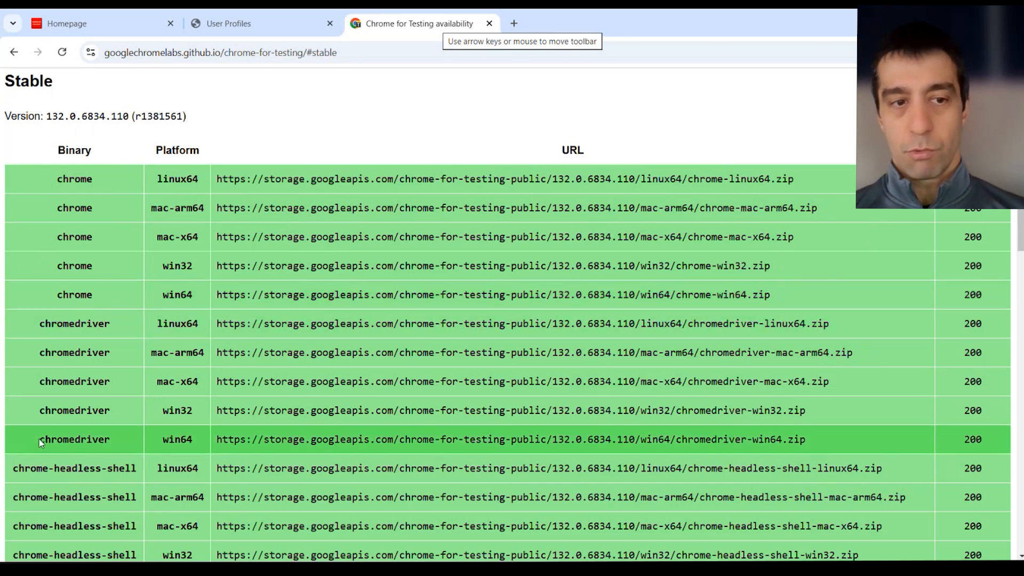
pyautogui.moveTo(41, 438); pyautogui.dragTo(112, 446)
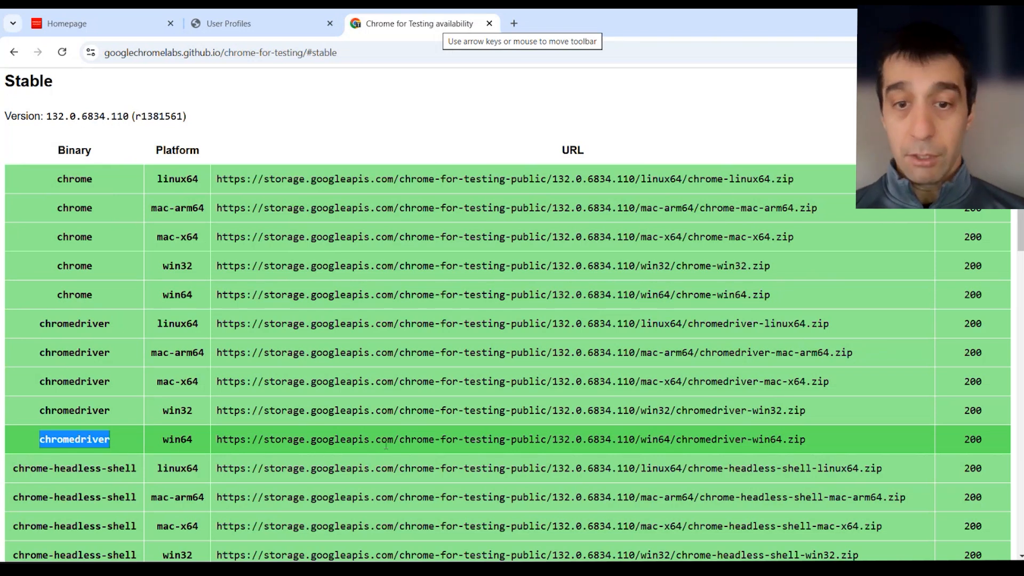
pyautogui.tripleClick(497, 440)
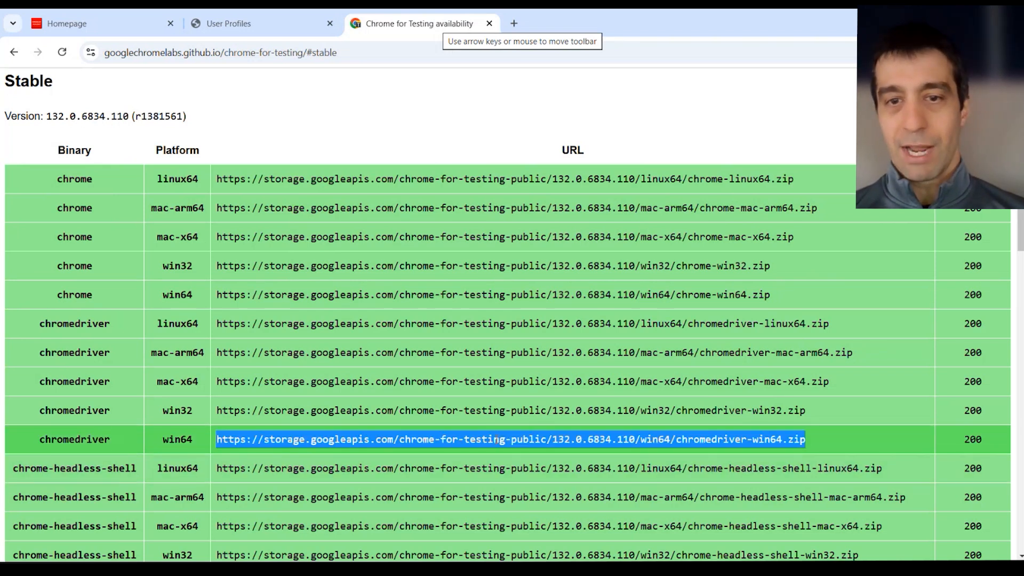
pyautogui.rightClick(403, 441)
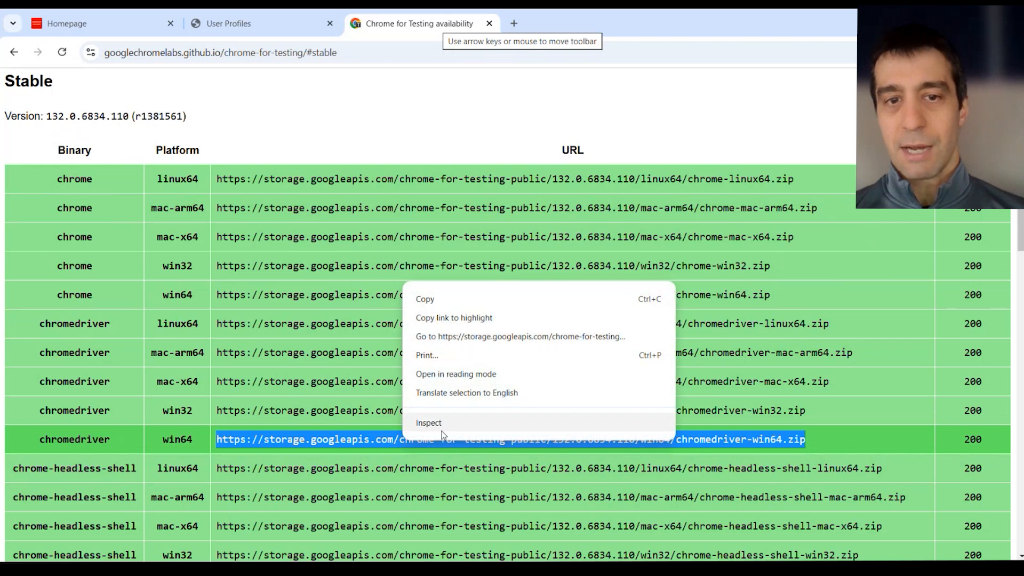
pyautogui.click(555, 336)
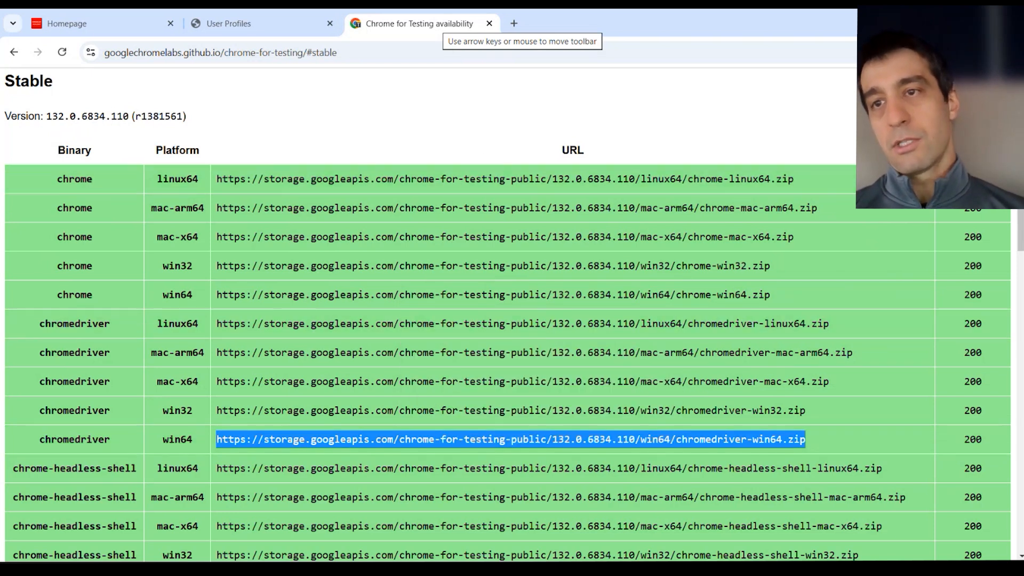
pyautogui.rightClick(659, 440)
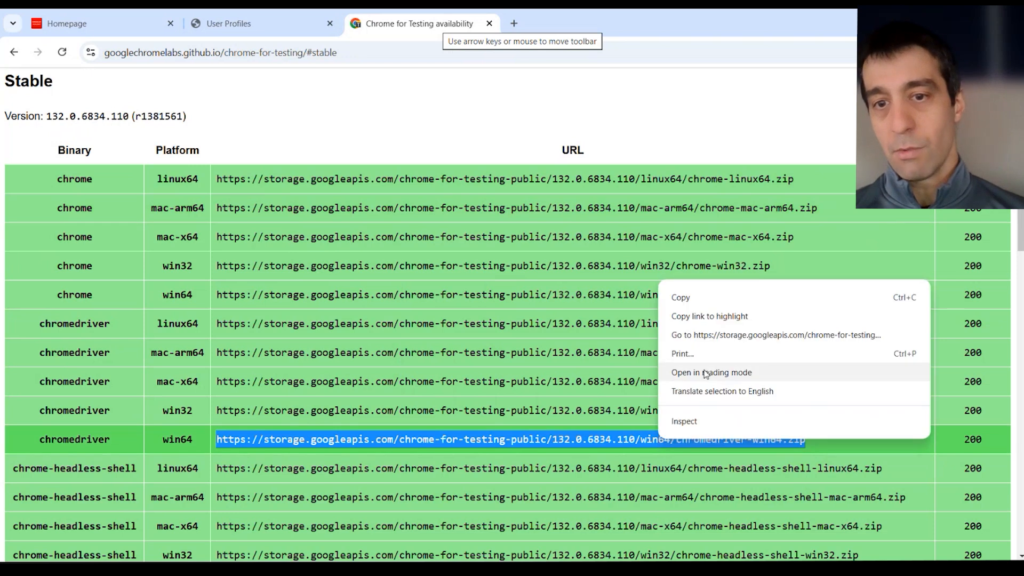
pyautogui.click(709, 339)
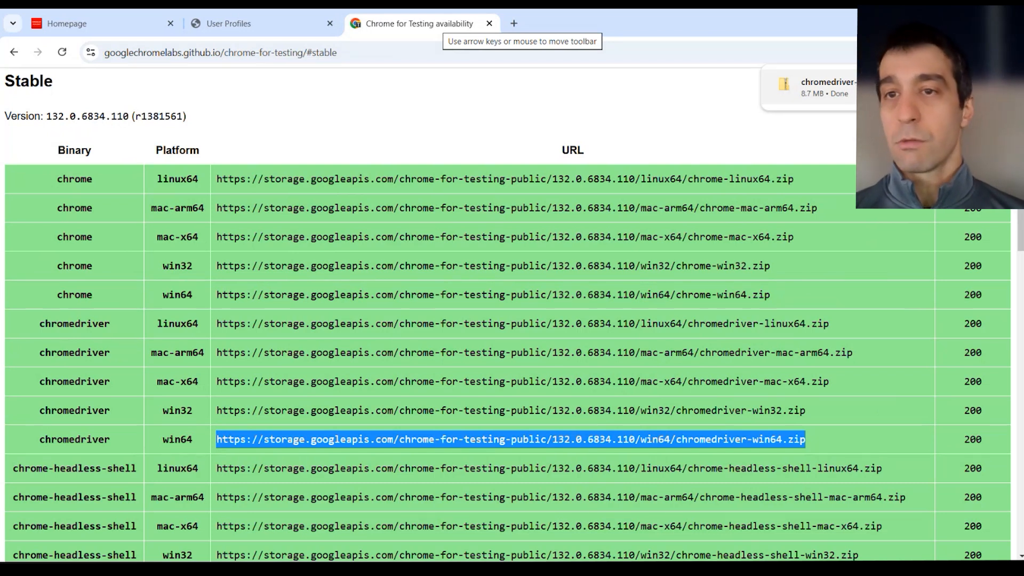
# Step: Open the downloaded ChromeDriver archive and copy chromedriver.exe from its chromedriver-win64 folder
pyautogui.click(827, 87)
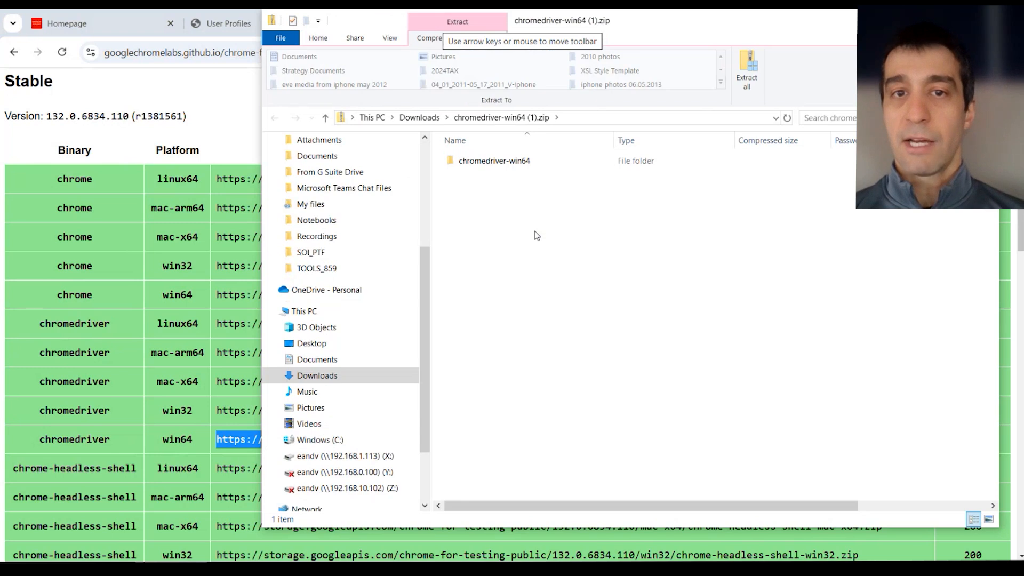
pyautogui.doubleClick(513, 163)
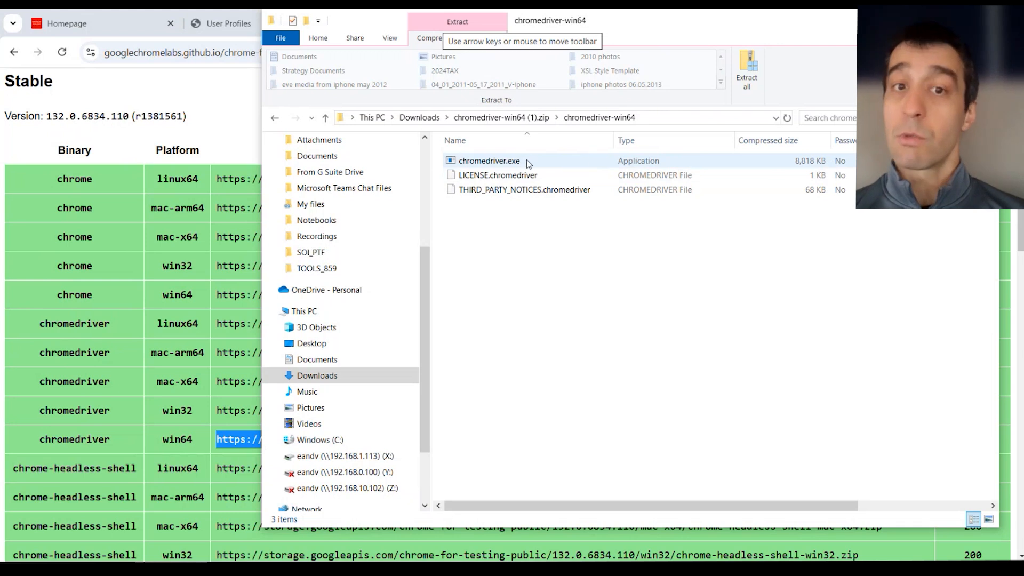
pyautogui.rightClick(476, 163)
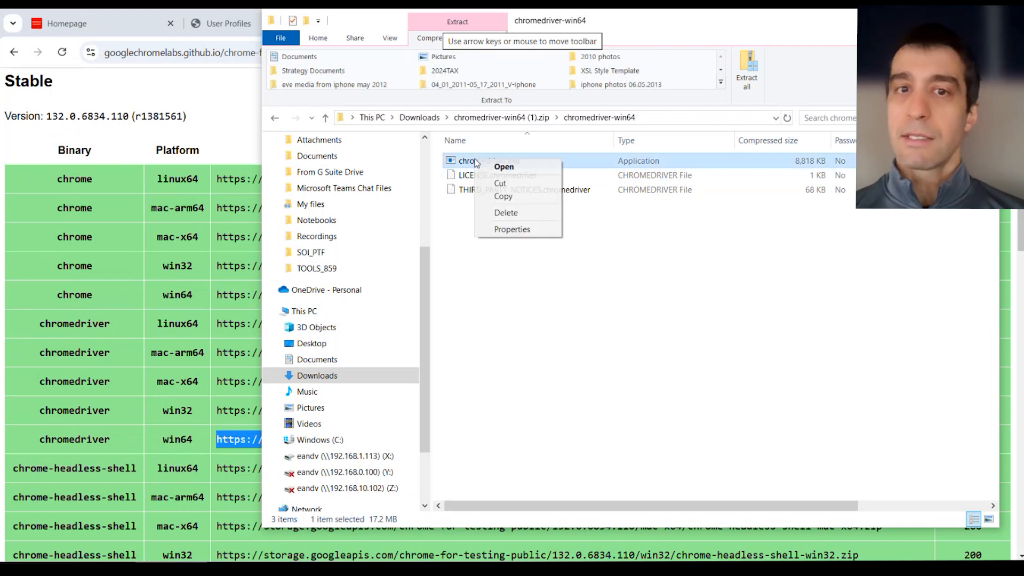
pyautogui.click(520, 198)
pyautogui.rightClick(496, 161)
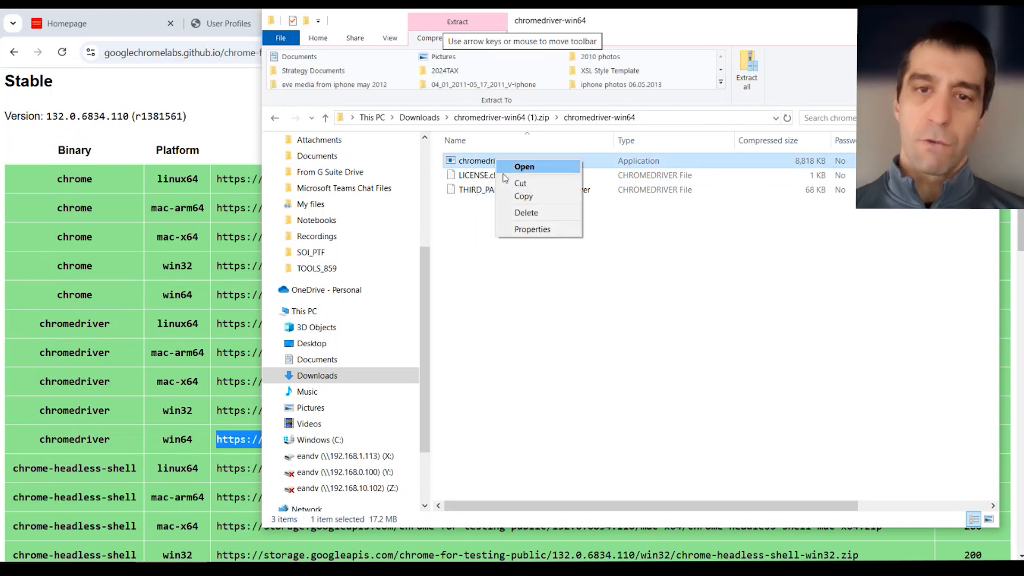
pyautogui.click(520, 198)
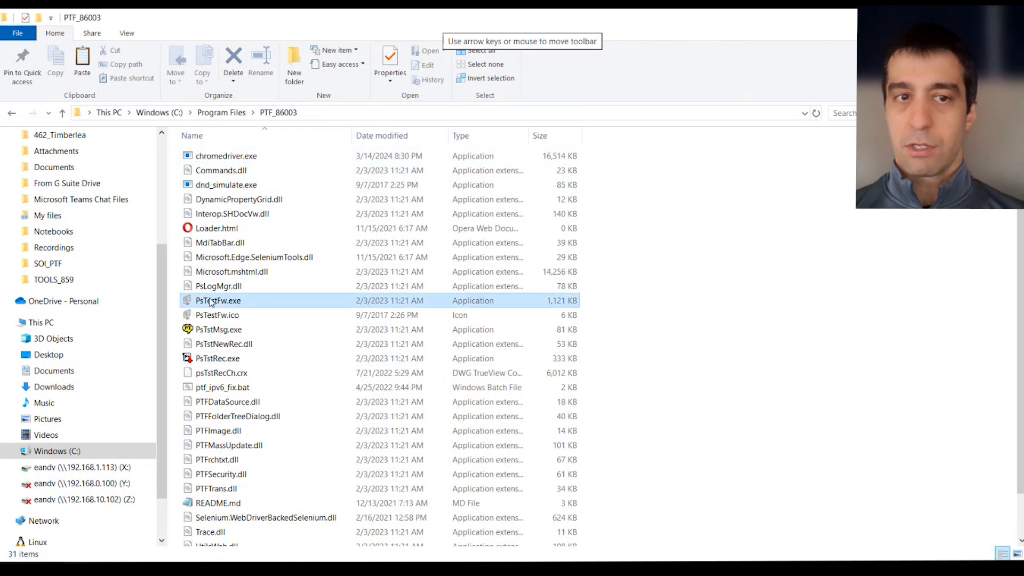
# Step: Paste the copied chromedriver.exe into C:\Program Files\PTF_86003, replacing the existing file
pyautogui.click(261, 302)
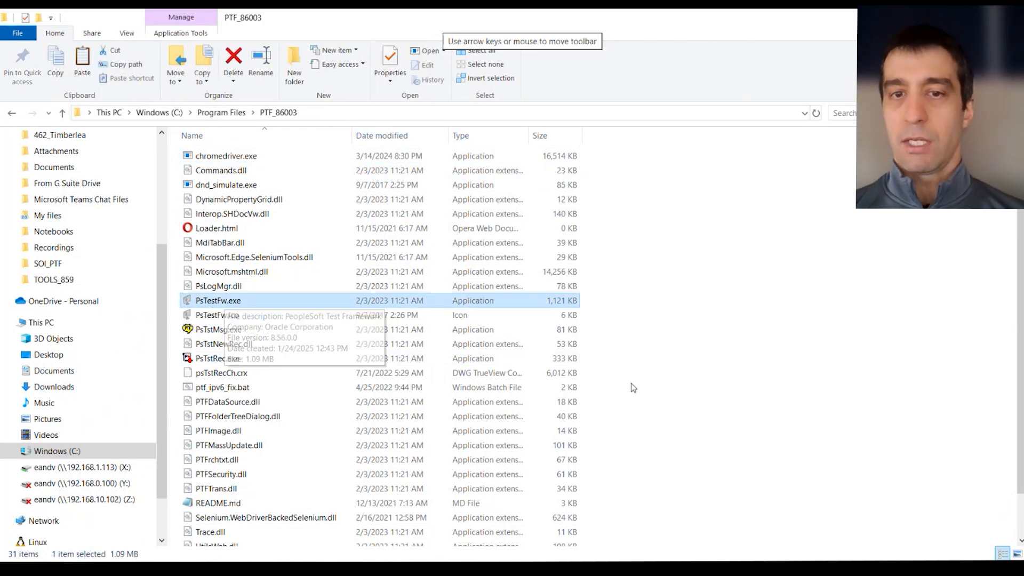
pyautogui.rightClick(657, 235)
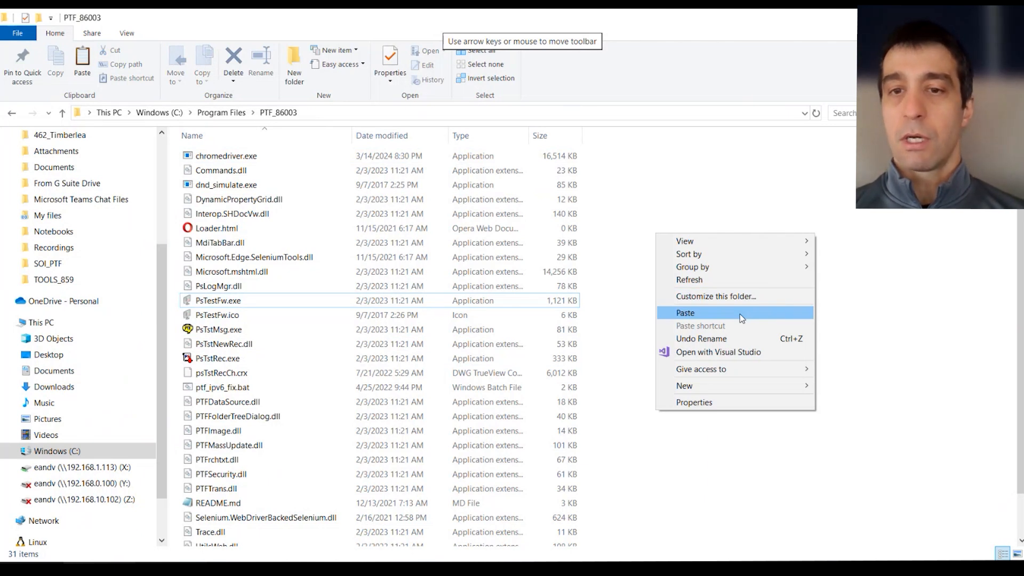
pyautogui.click(742, 318)
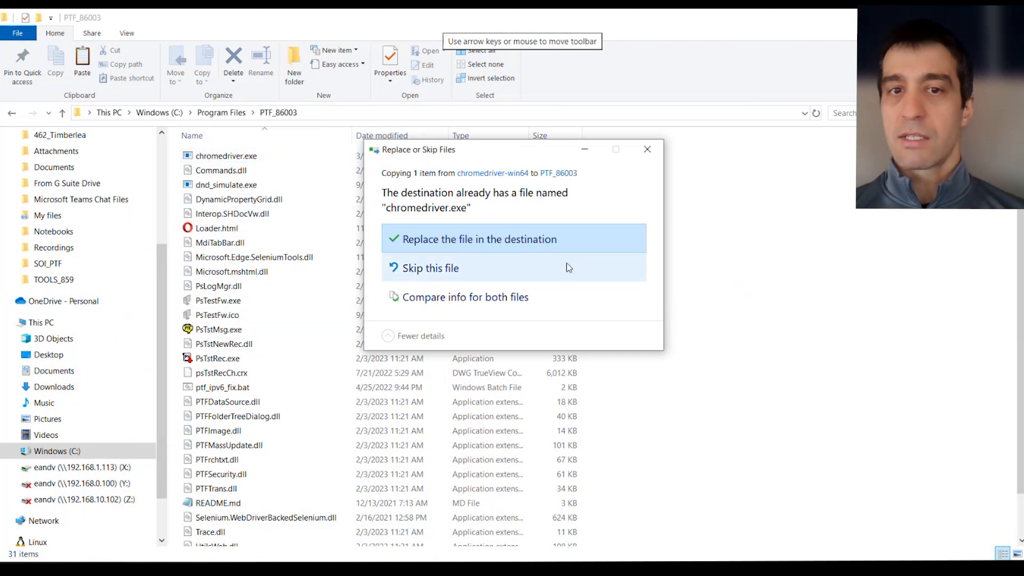
pyautogui.click(561, 245)
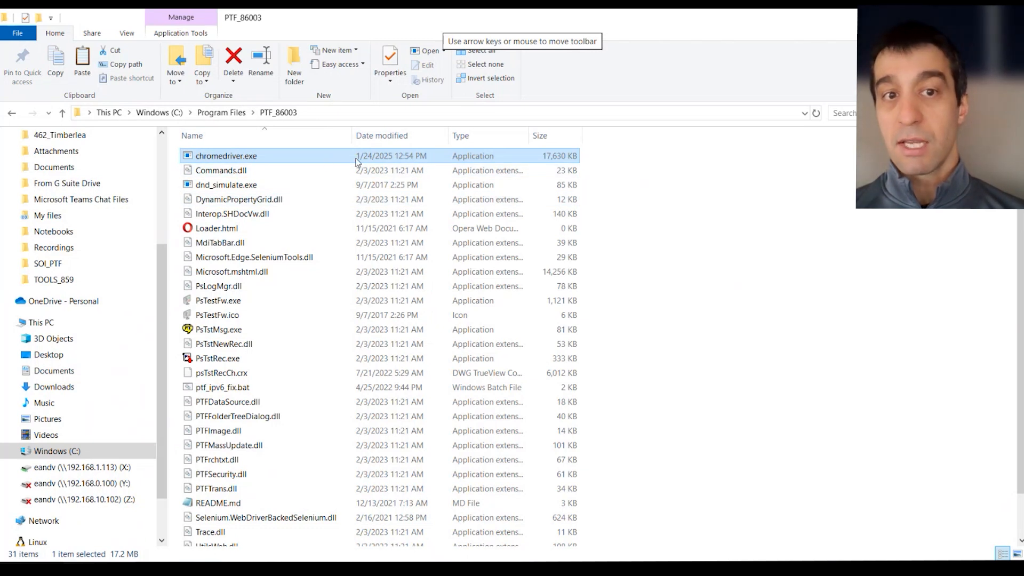
# Step: Run the replaced chromedriver.exe despite the SmartScreen block, check its ChromeDriver version, and close the console window
pyautogui.doubleClick(301, 155)
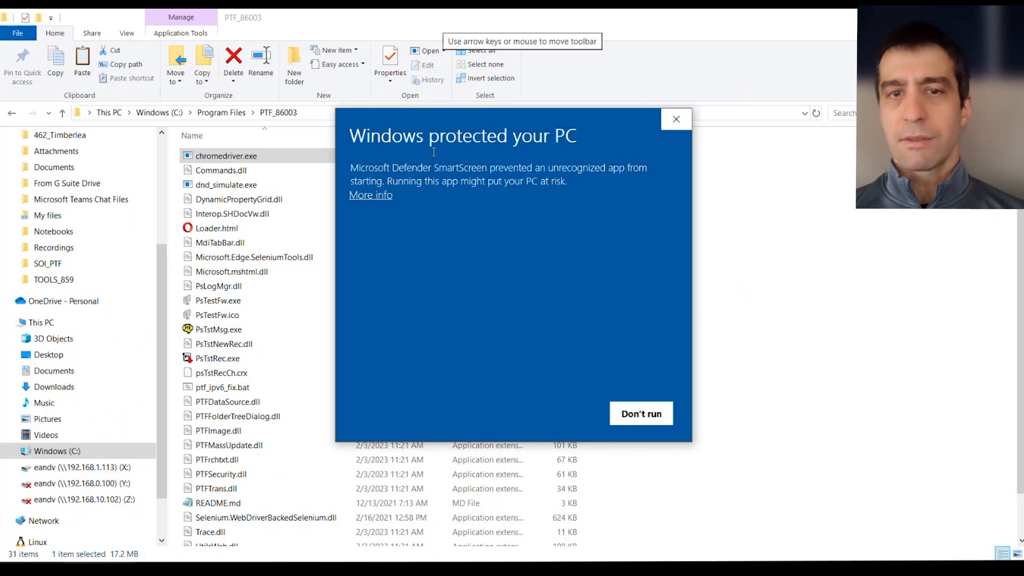
pyautogui.click(375, 196)
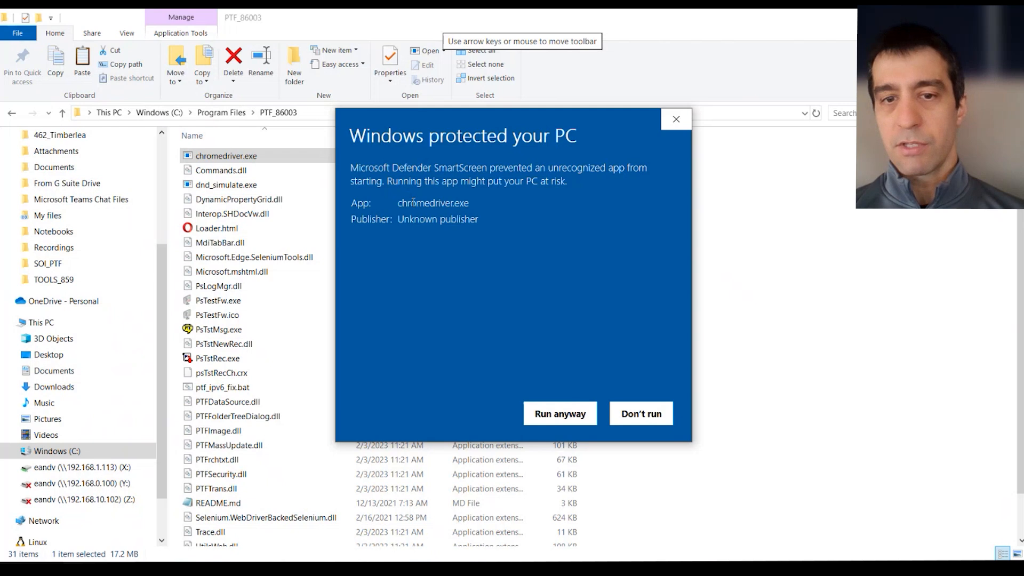
pyautogui.click(560, 419)
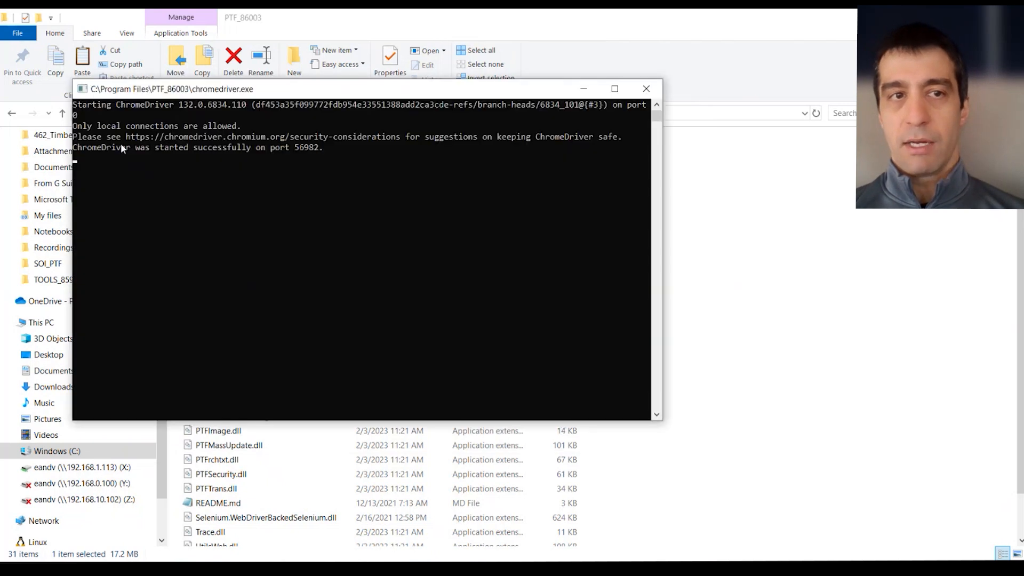
pyautogui.moveTo(177, 104); pyautogui.dragTo(248, 108)
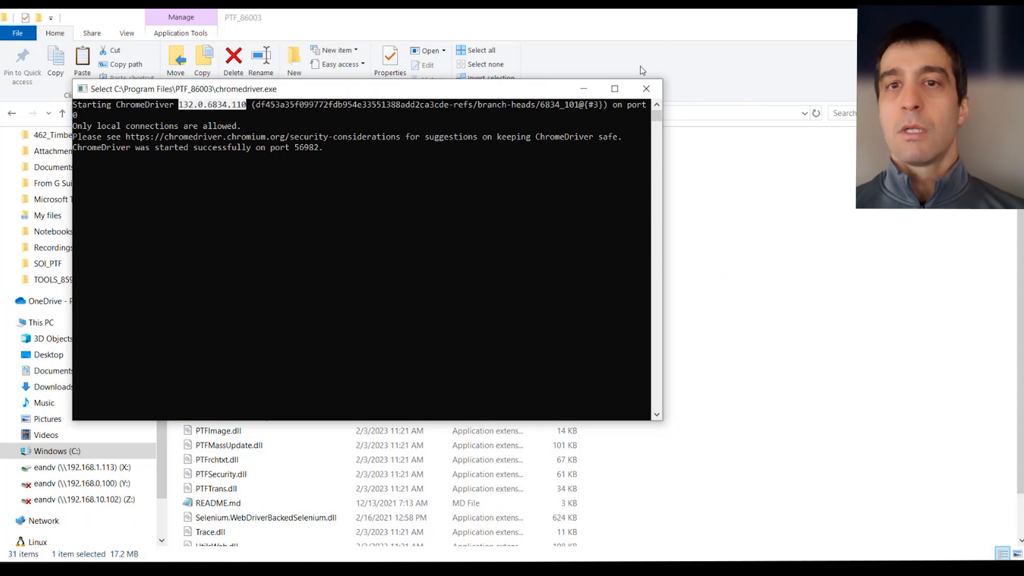
pyautogui.click(646, 89)
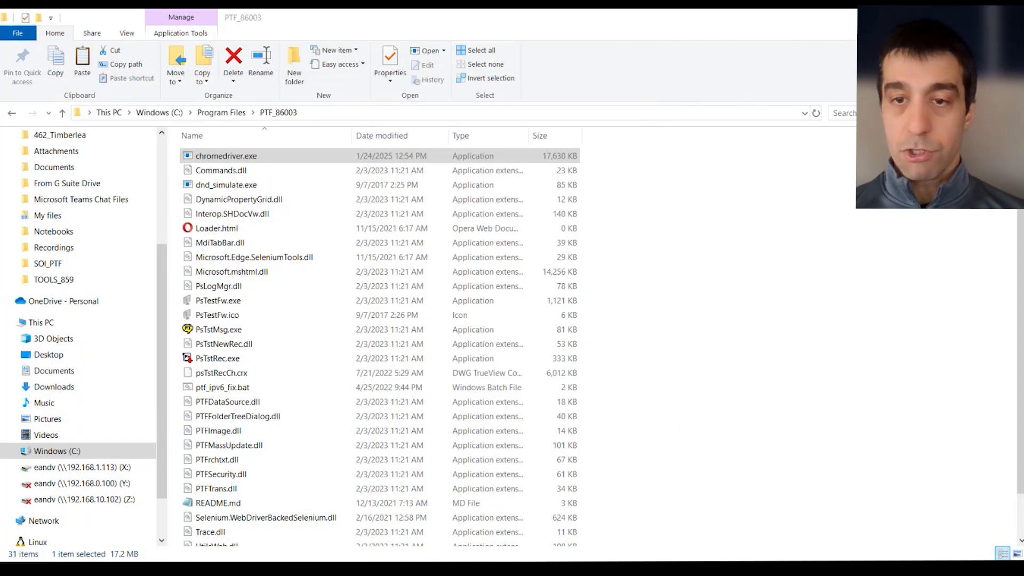
# Step: Switch to PeopleSoft Test Framework, with the FIN_PUM_50 test tree in view
pyautogui.click(725, 566)
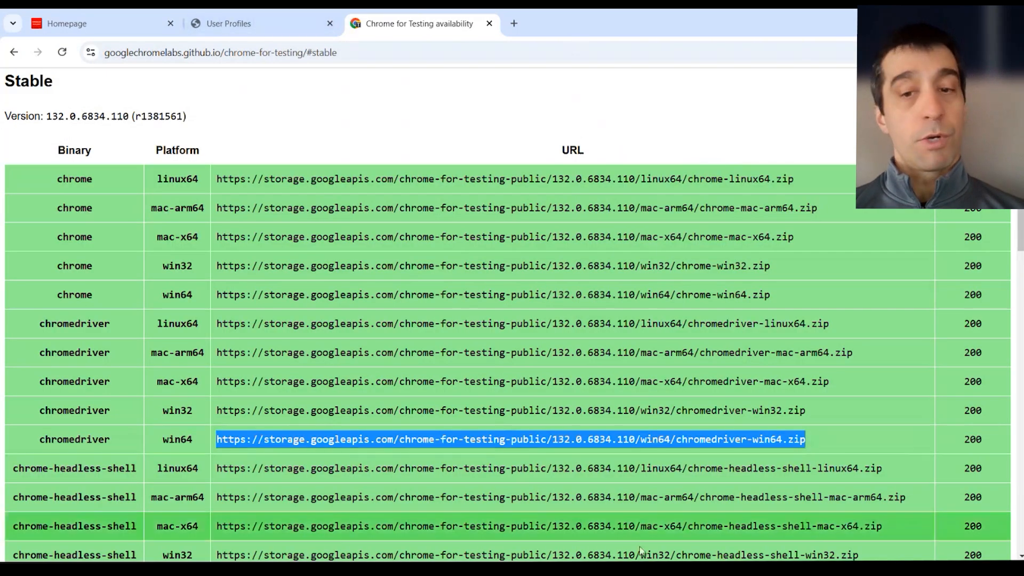
pyautogui.click(600, 568)
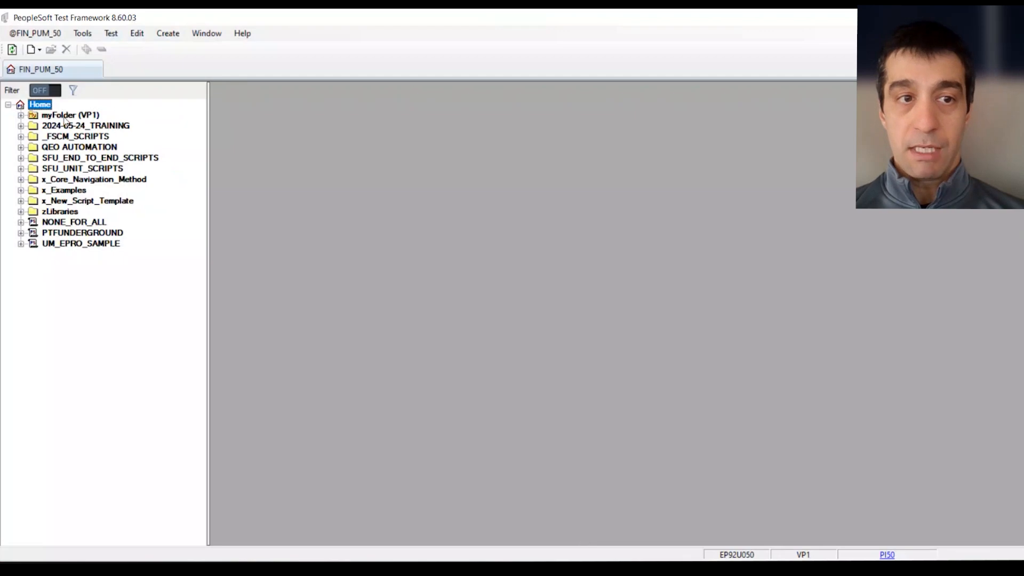